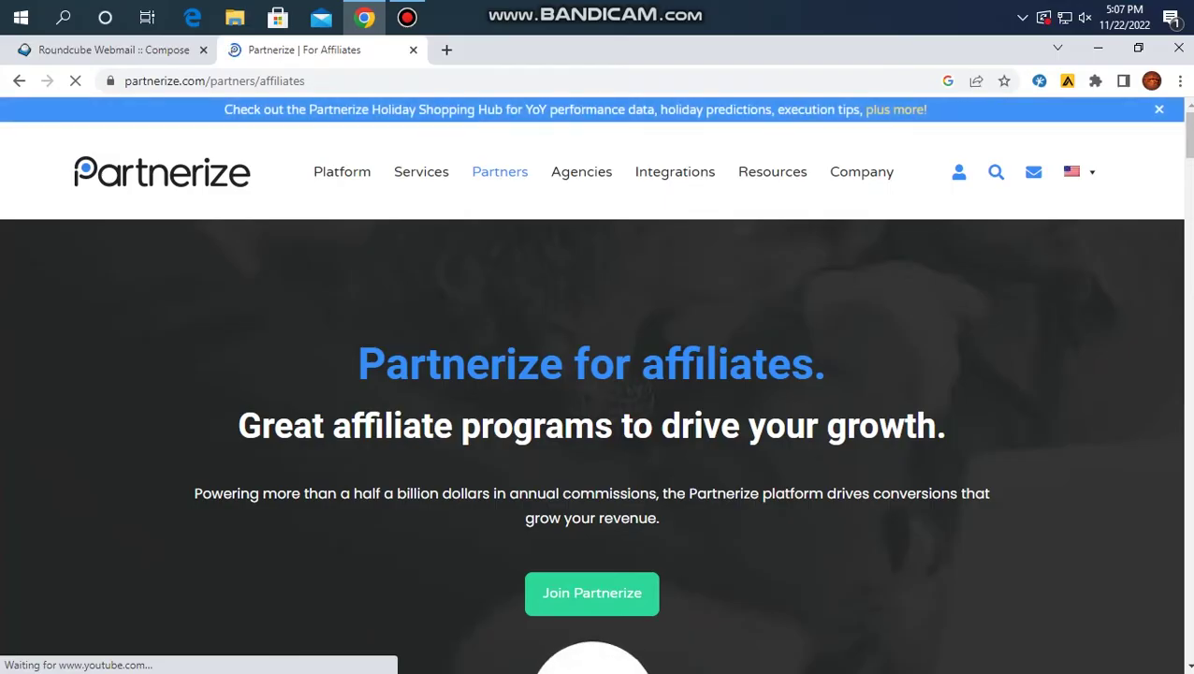
# Scroll down the Partnerize for affiliates page and choose Join Partnerize to begin affiliate sign-up
pyautogui.scroll(-1, 592, 383)
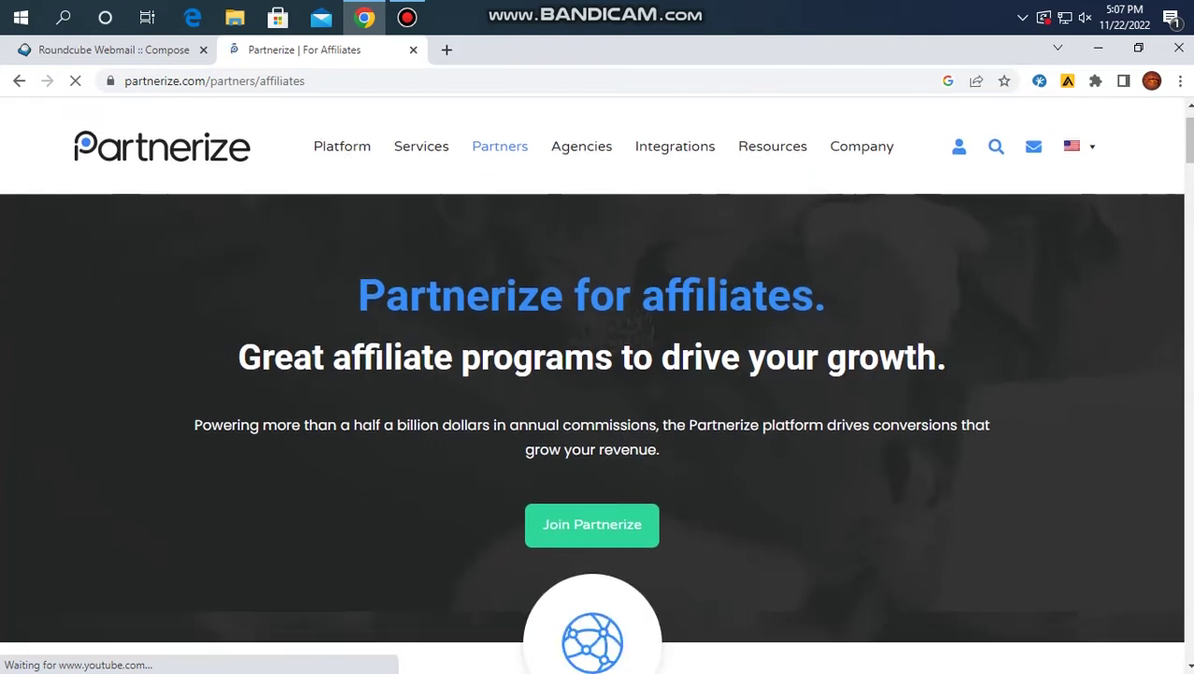
pyautogui.scroll(-1, 591, 384)
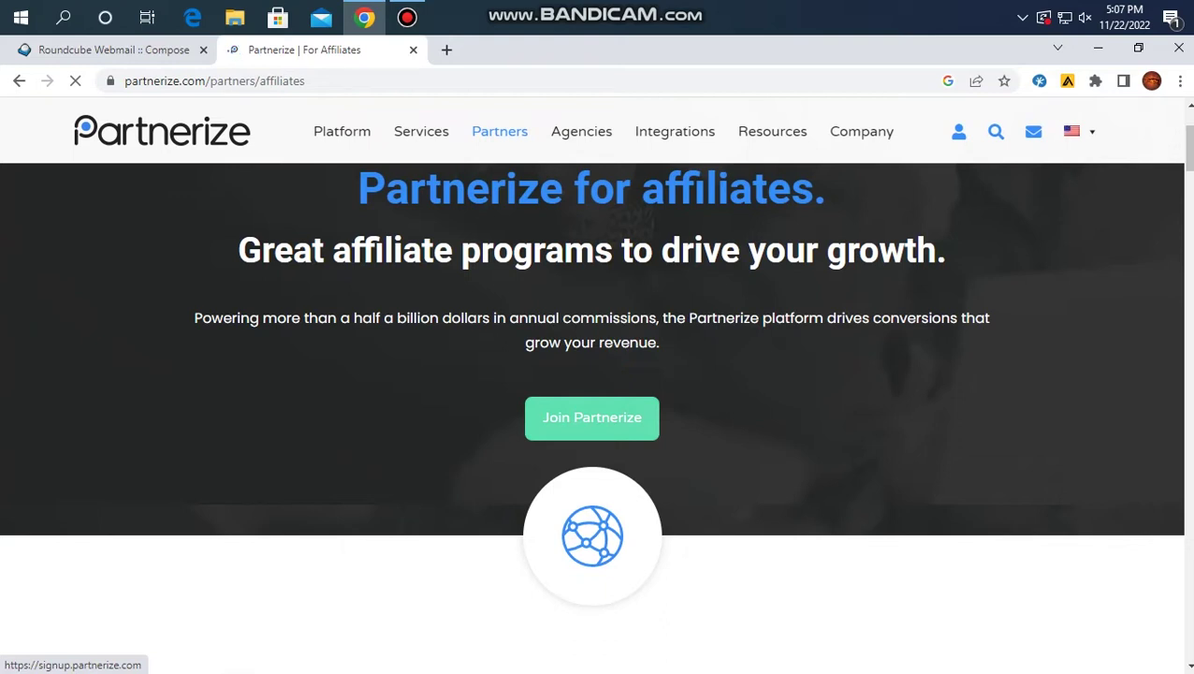
pyautogui.click(592, 417)
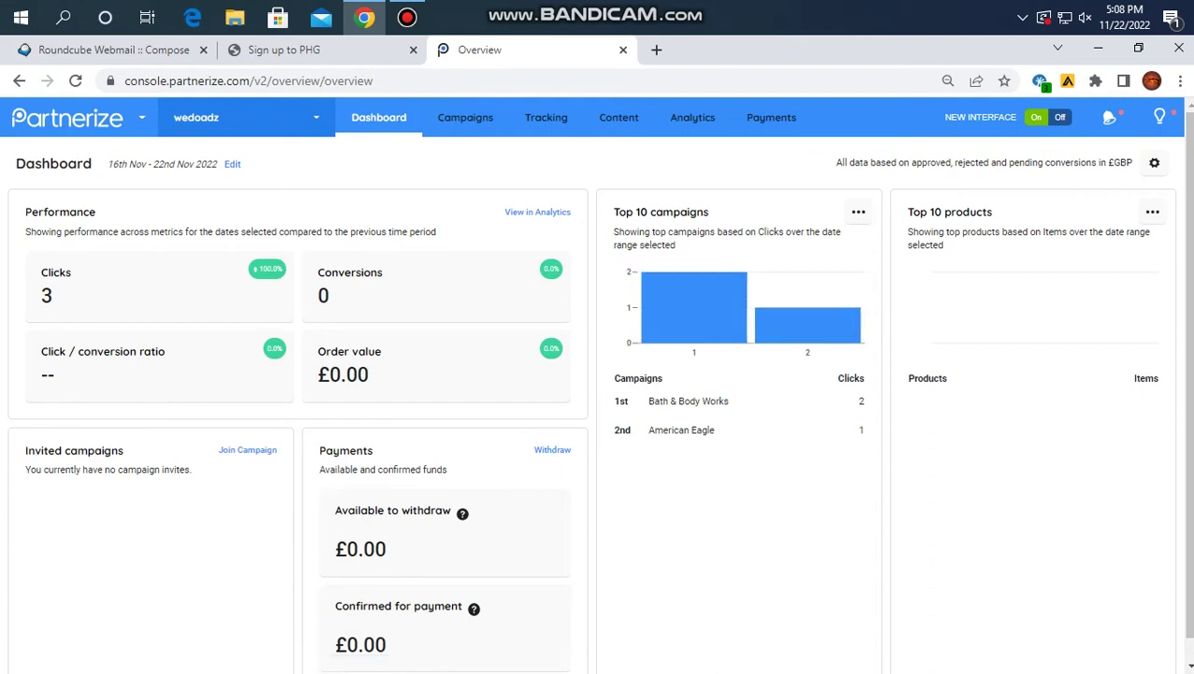
# Use the Invited campaigns card's Join Campaign link to reach the joinable campaigns list
pyautogui.scroll(-1, 599, 393)
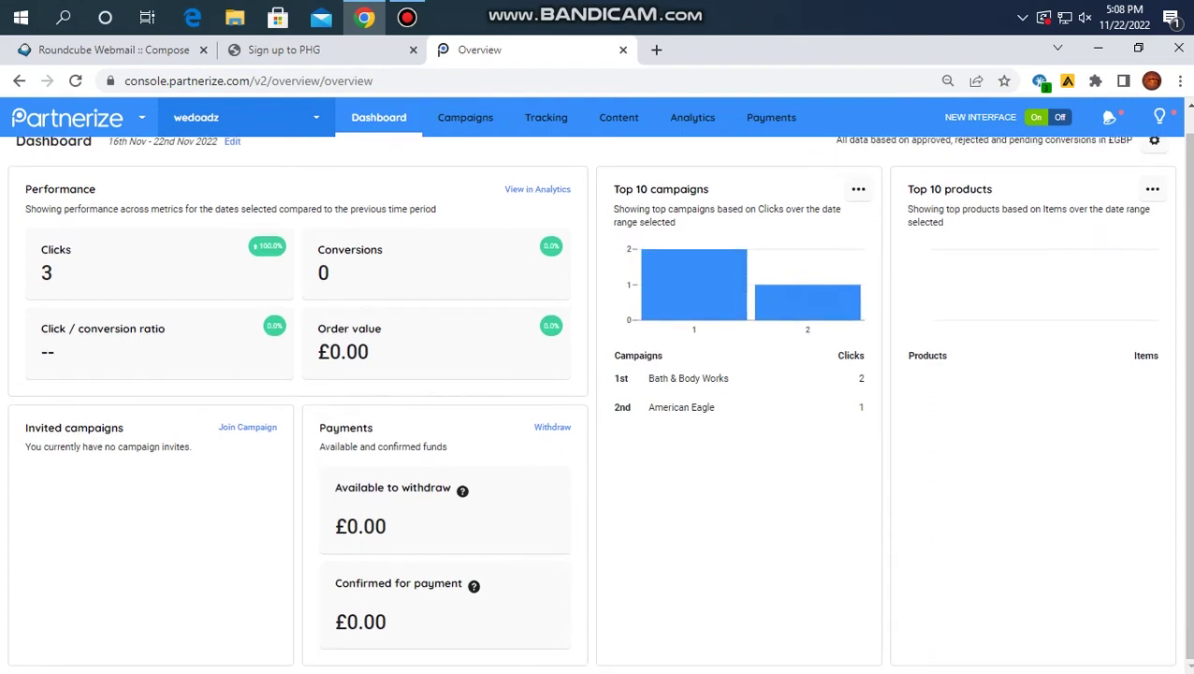
pyautogui.click(247, 427)
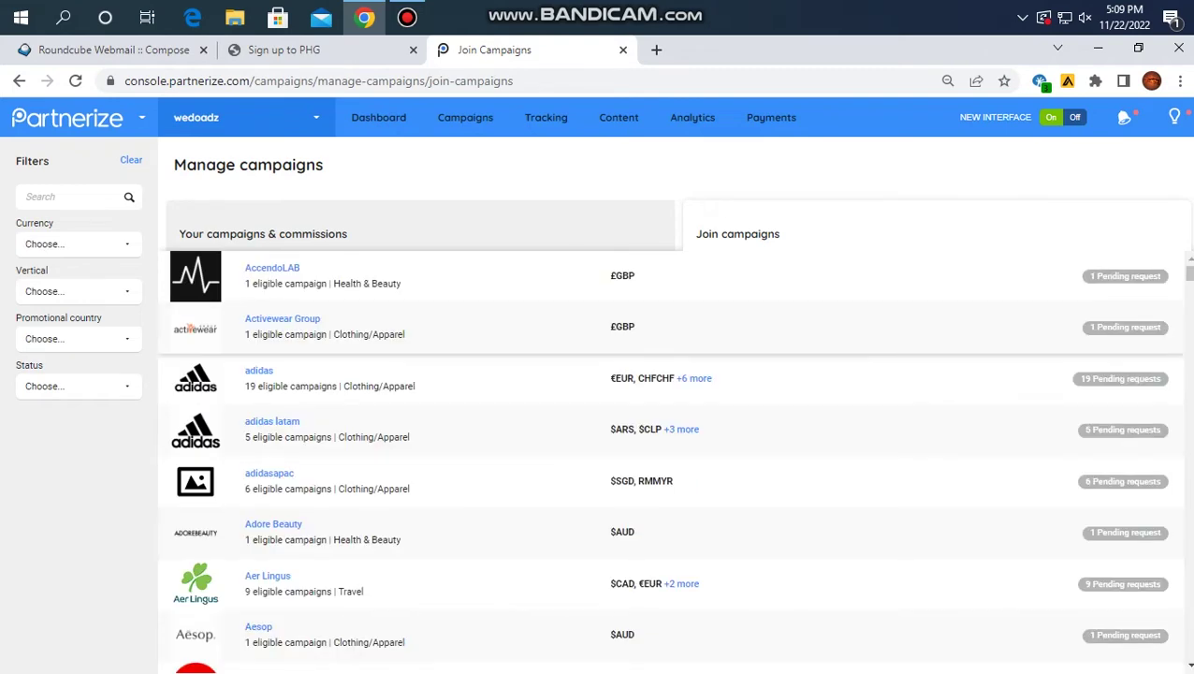
# Scroll the Join campaigns list down to H and open the Holland and Barrett brand page
pyautogui.scroll(-6, 669, 430)
pyautogui.scroll(-11, 669, 430)
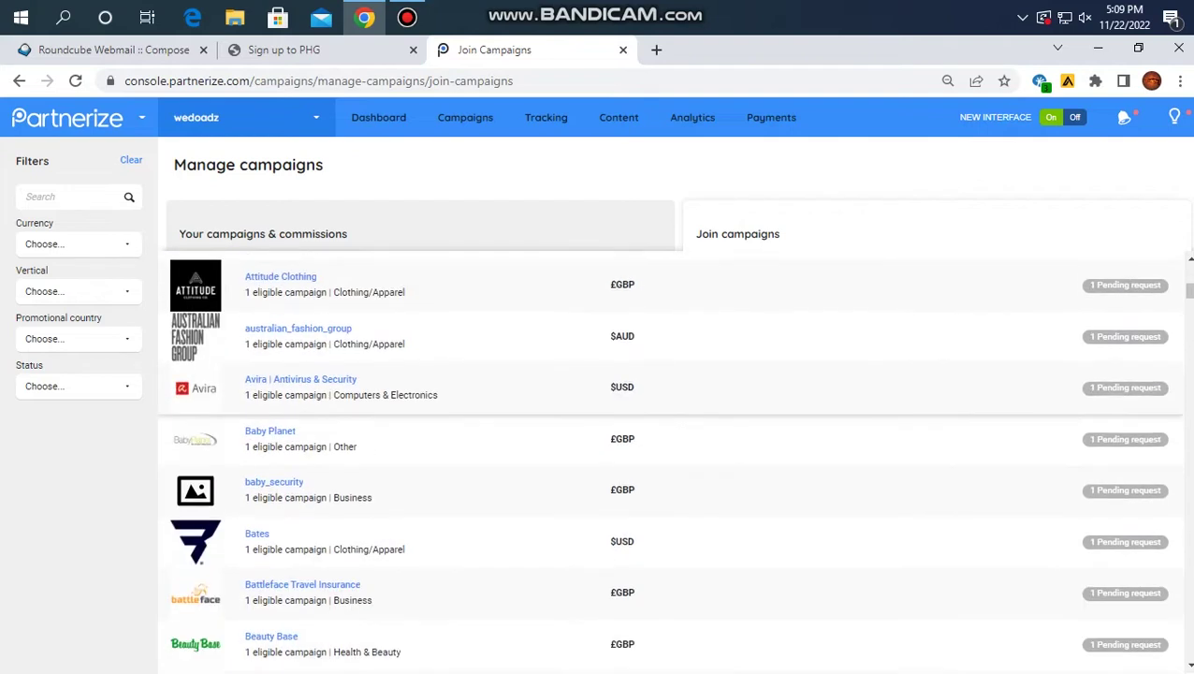
pyautogui.scroll(-11, 670, 459)
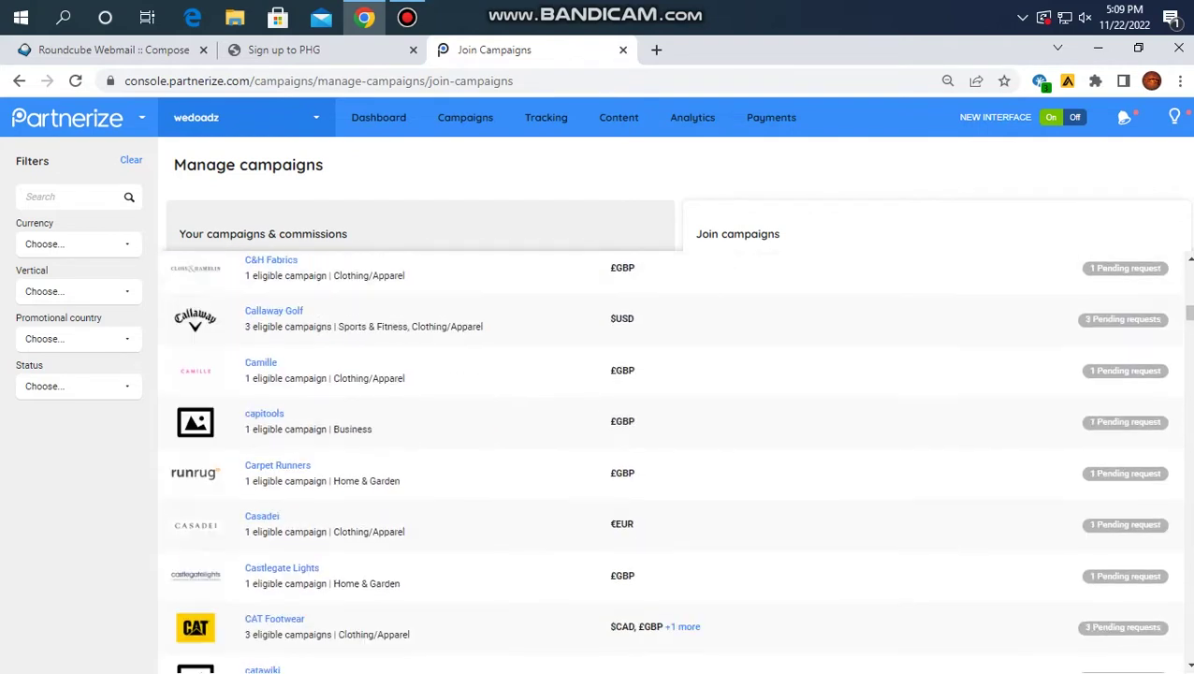
pyautogui.scroll(-11, 678, 461)
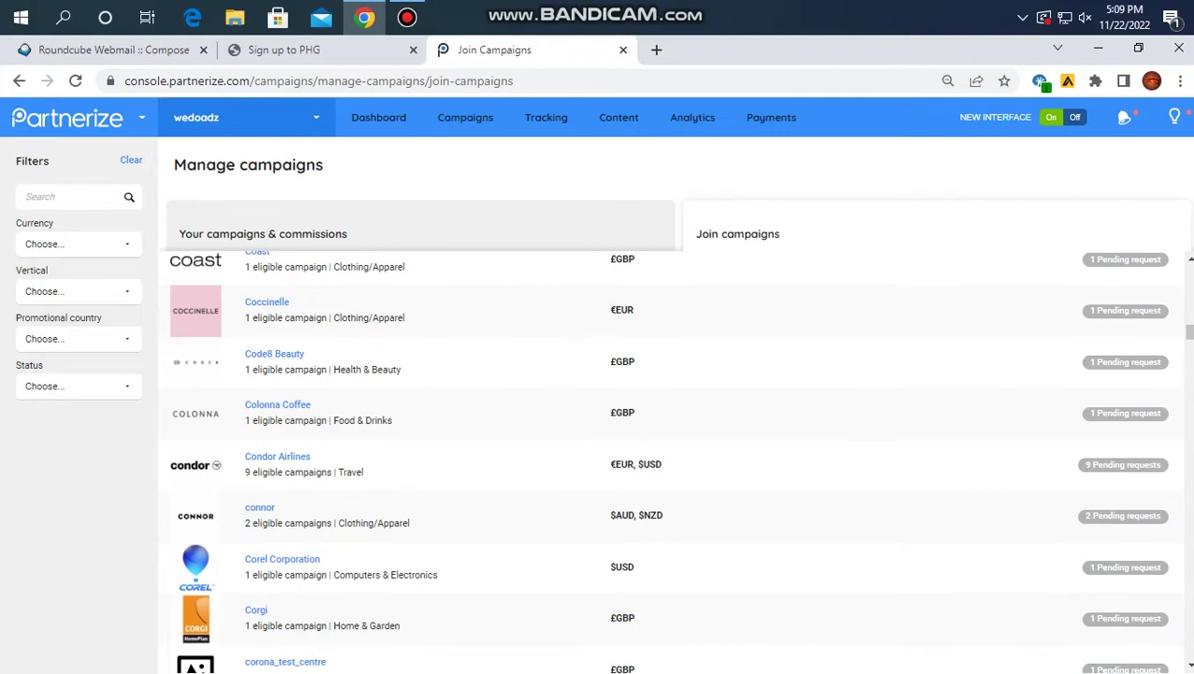
pyautogui.scroll(-11, 670, 459)
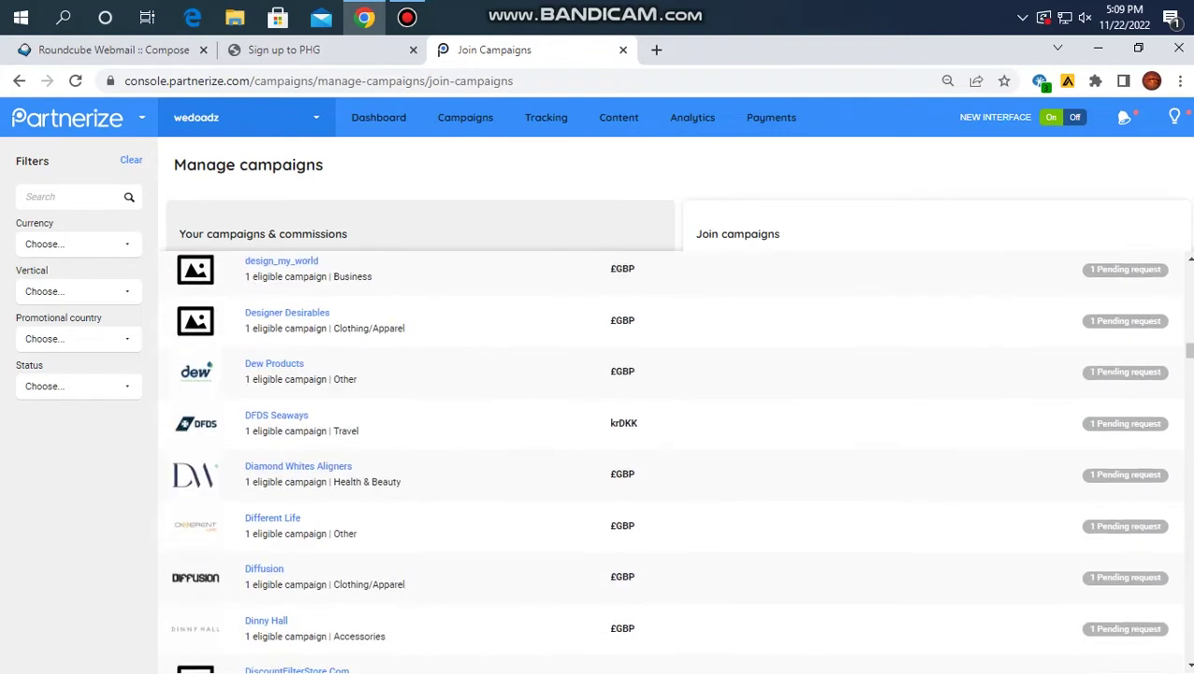
pyautogui.scroll(-11, 669, 458)
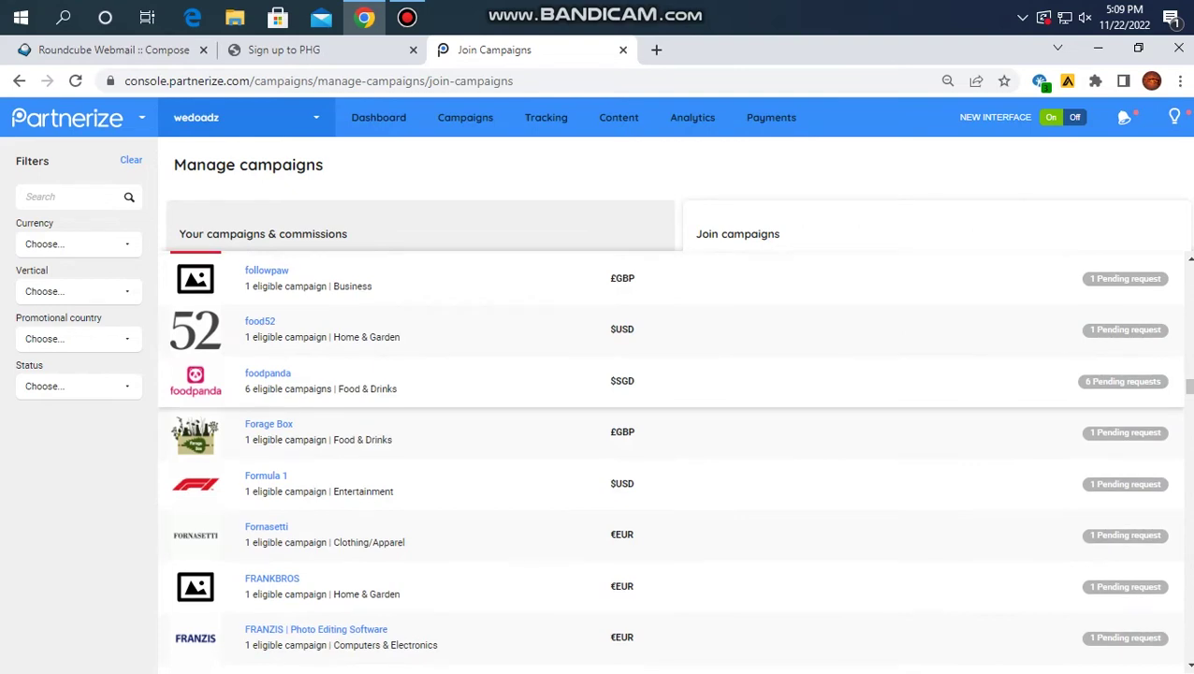
pyautogui.scroll(-6, 670, 459)
pyautogui.scroll(-10, 670, 458)
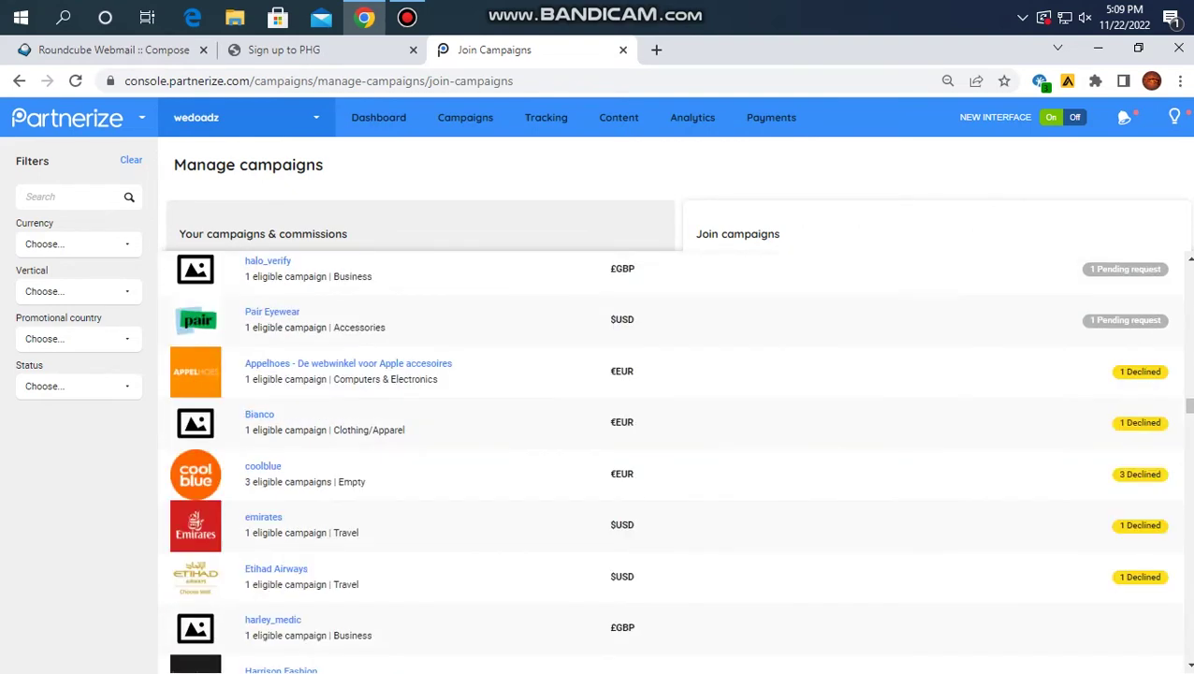
pyautogui.scroll(-2, 670, 412)
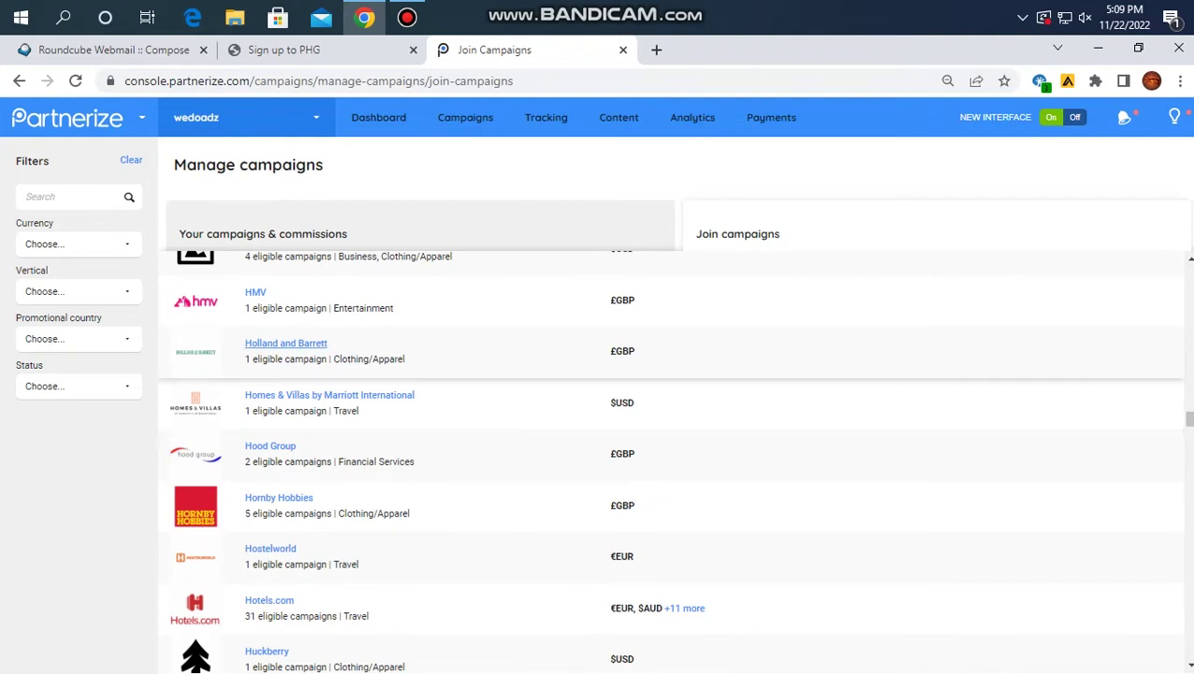
pyautogui.click(285, 344)
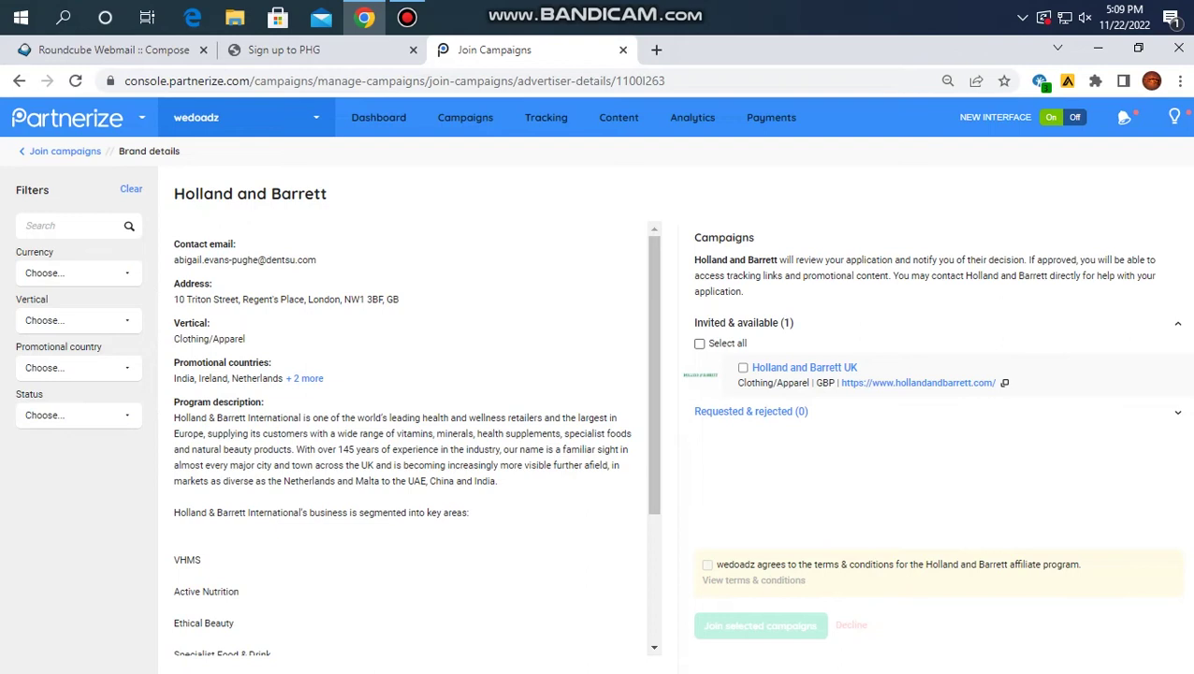
# Select all Holland and Barrett campaigns, accept their terms, and return to the Join campaigns list
pyautogui.click(742, 367)
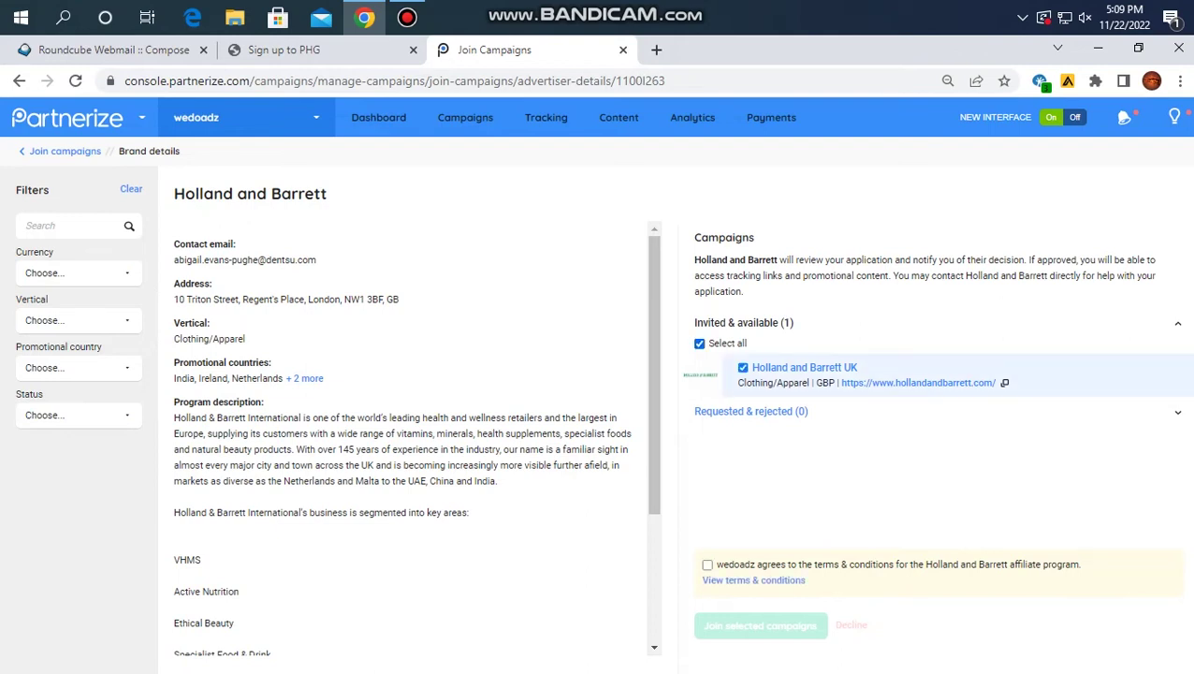
pyautogui.click(707, 564)
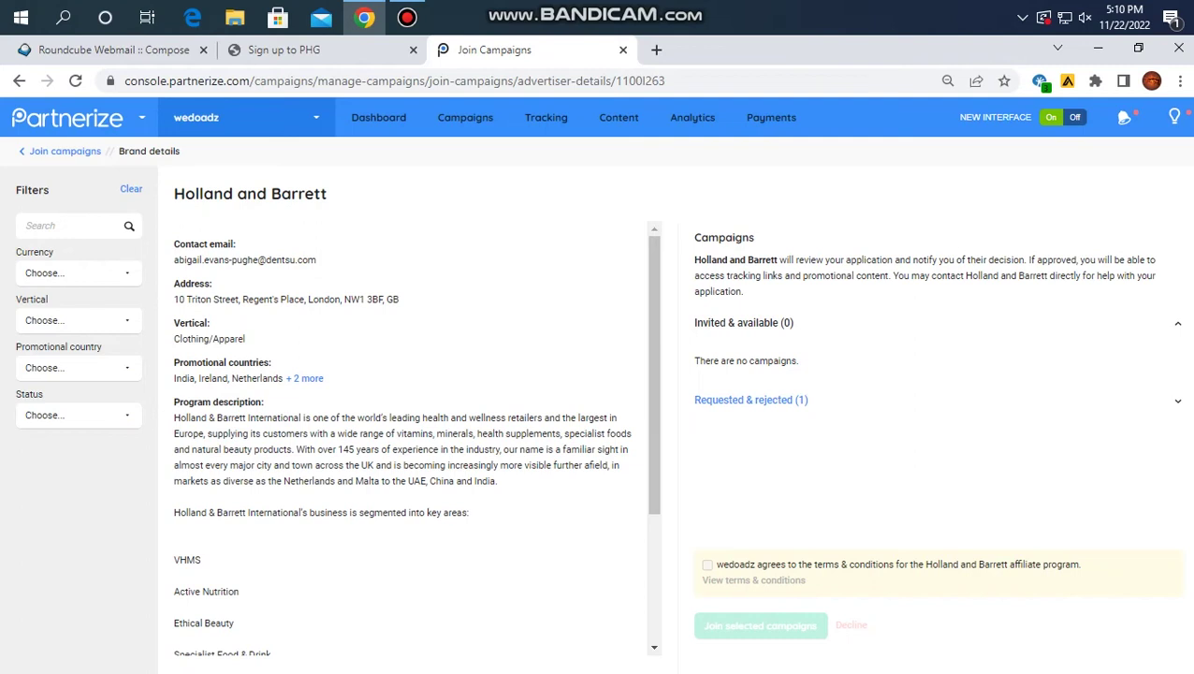
pyautogui.click(65, 151)
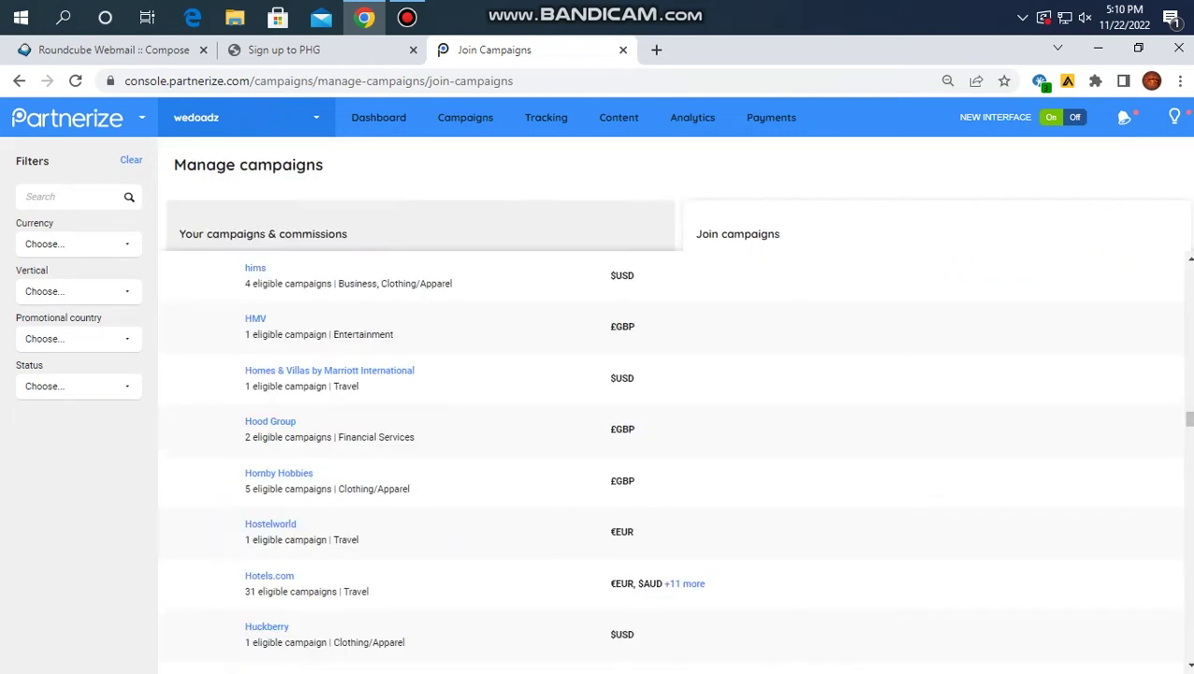
# Open the Hush Puppies brand details and close the leftover Sign up to PHG tab
pyautogui.scroll(-3, 674, 459)
pyautogui.scroll(-1, 674, 459)
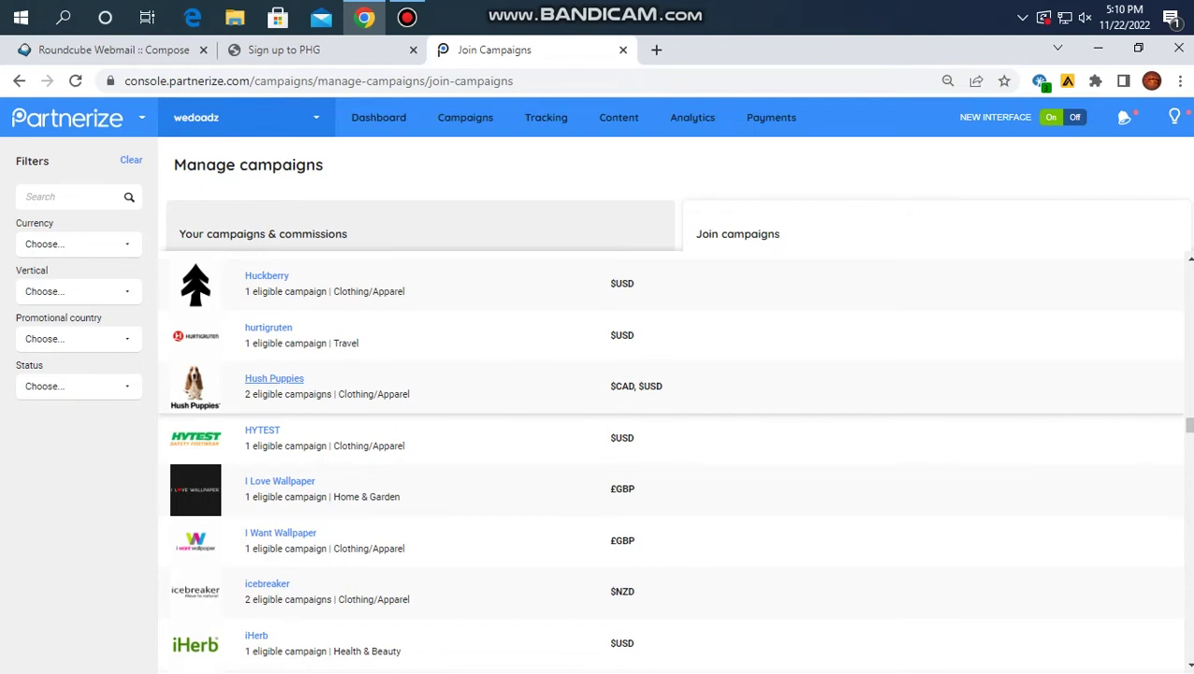
pyautogui.click(280, 380)
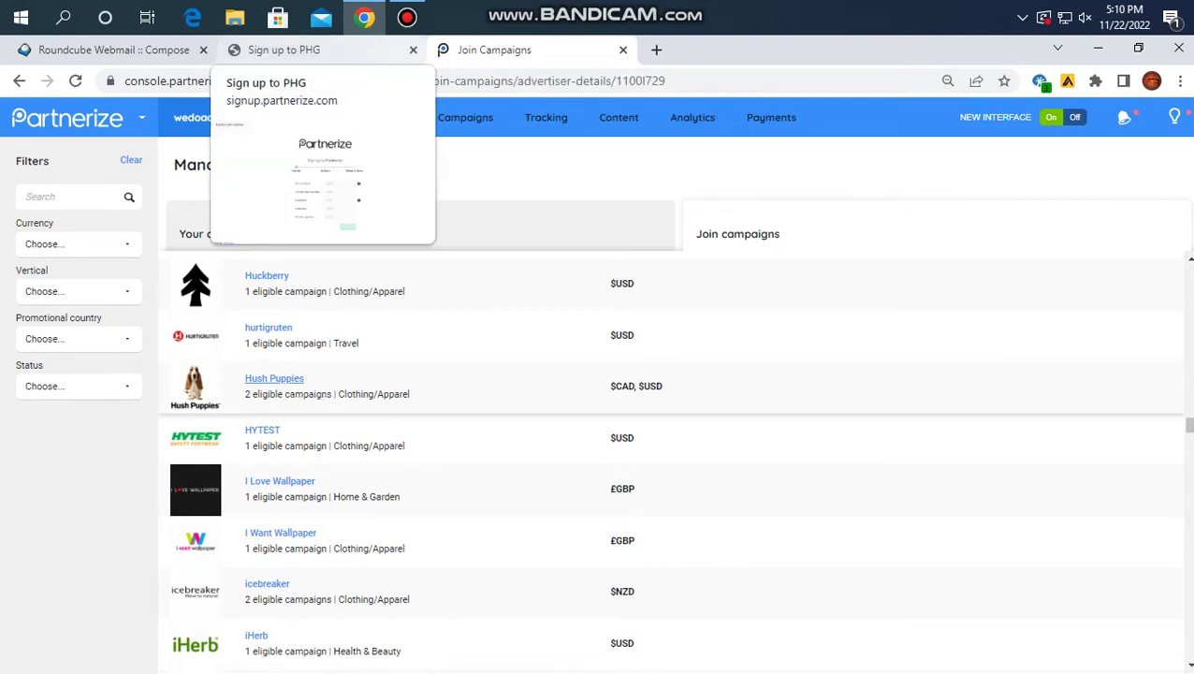
pyautogui.click(280, 49)
pyautogui.click(412, 50)
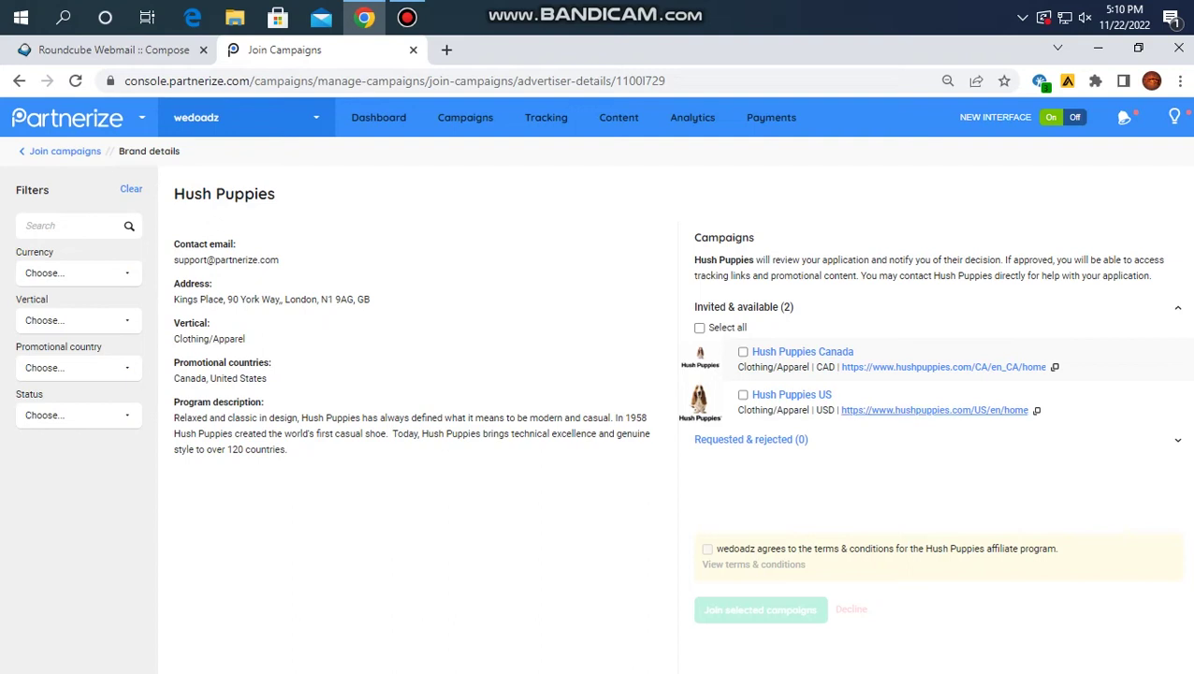
# Select Hush Puppies Canada and US, agree to the terms, and highlight the brand name and contact email
pyautogui.click(699, 327)
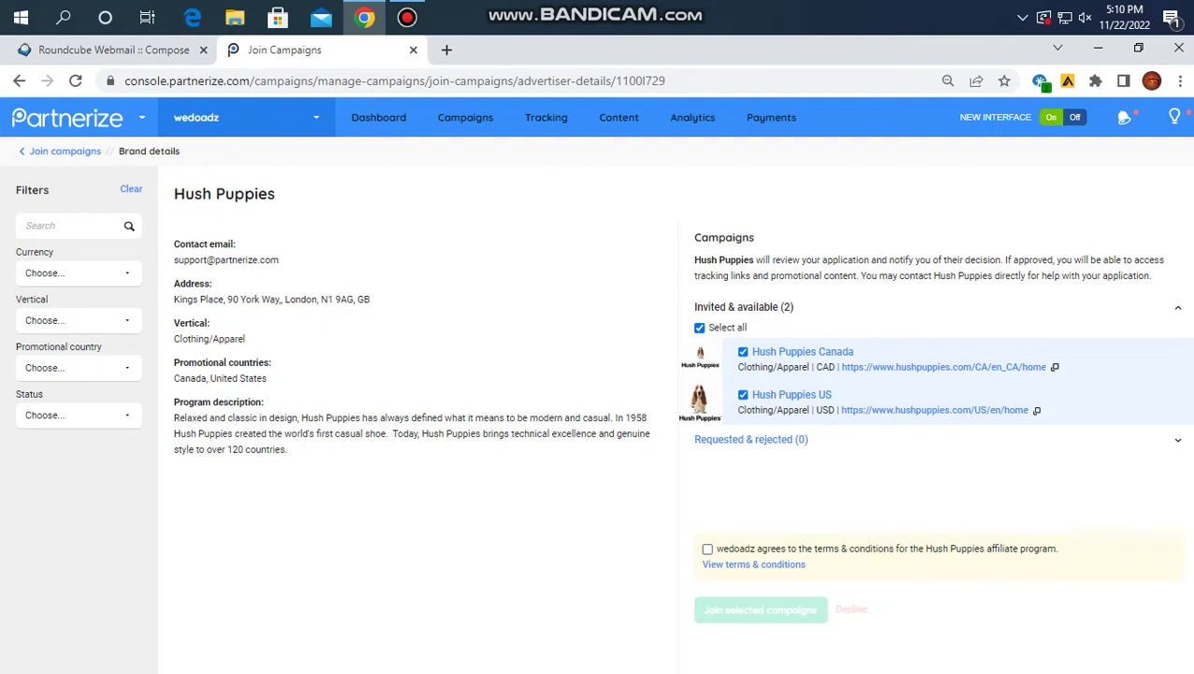
pyautogui.click(707, 548)
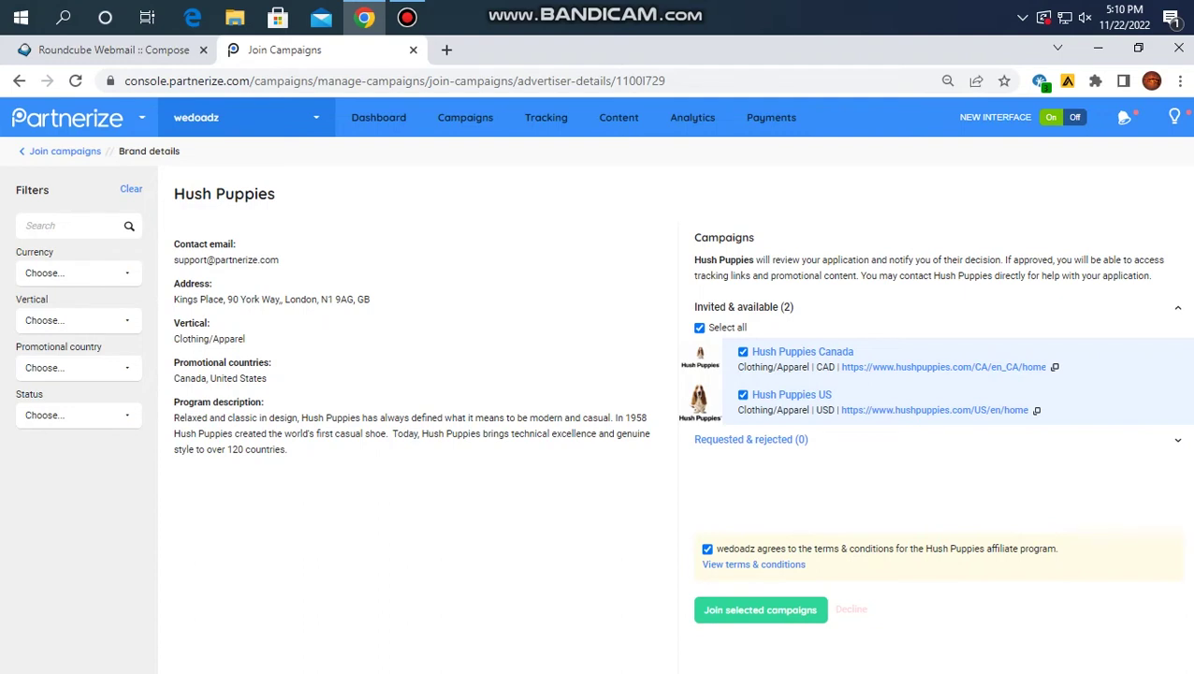
pyautogui.moveTo(276, 194); pyautogui.dragTo(171, 193)
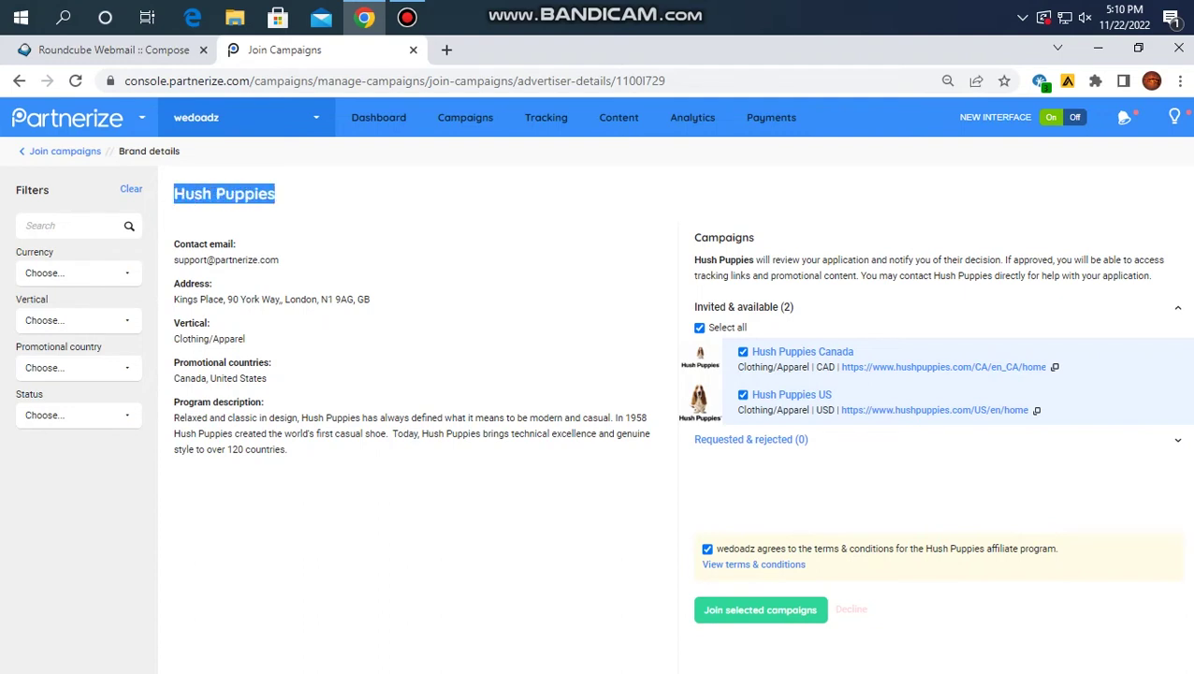
pyautogui.moveTo(279, 260); pyautogui.dragTo(173, 260)
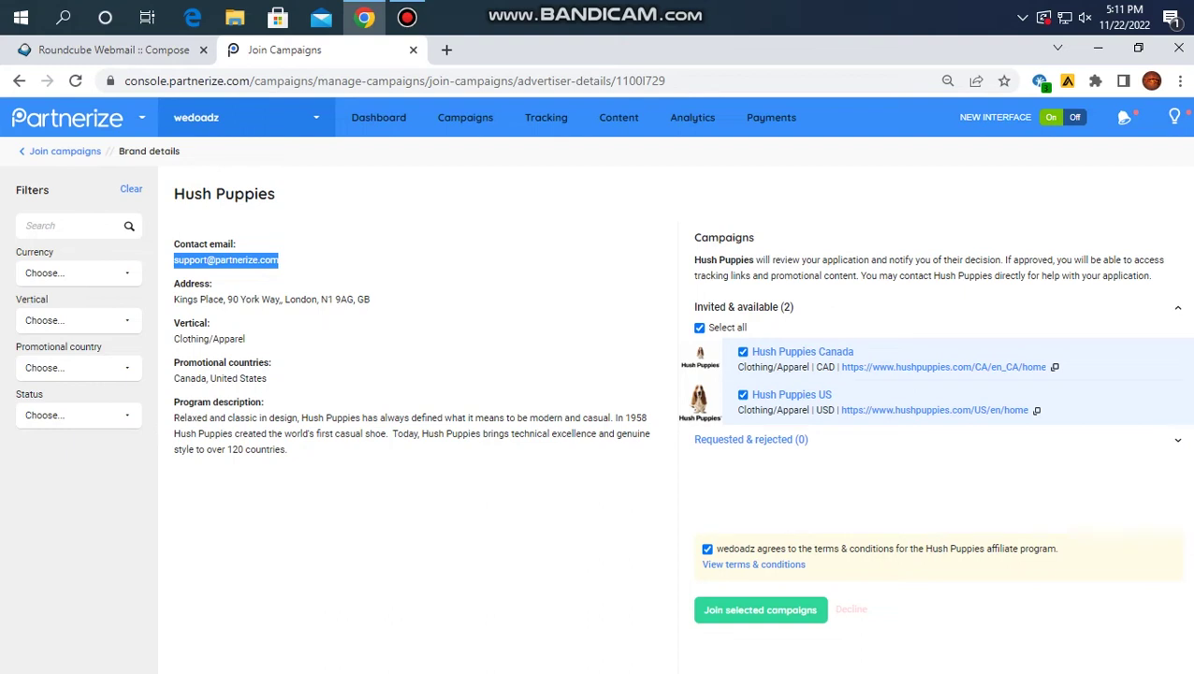
# Preview the Hush Puppies Canada store in a new tab, close it, and join both Hush Puppies campaigns
pyautogui.rightClick(895, 366)
pyautogui.click(965, 377)
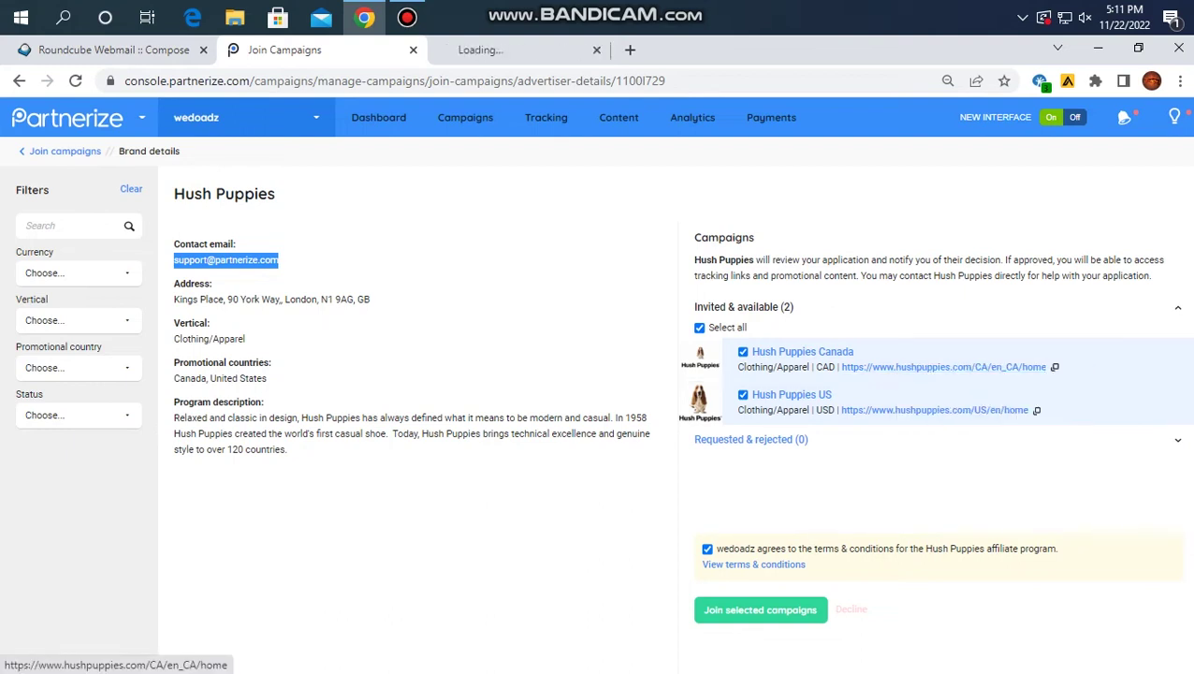
pyautogui.click(531, 49)
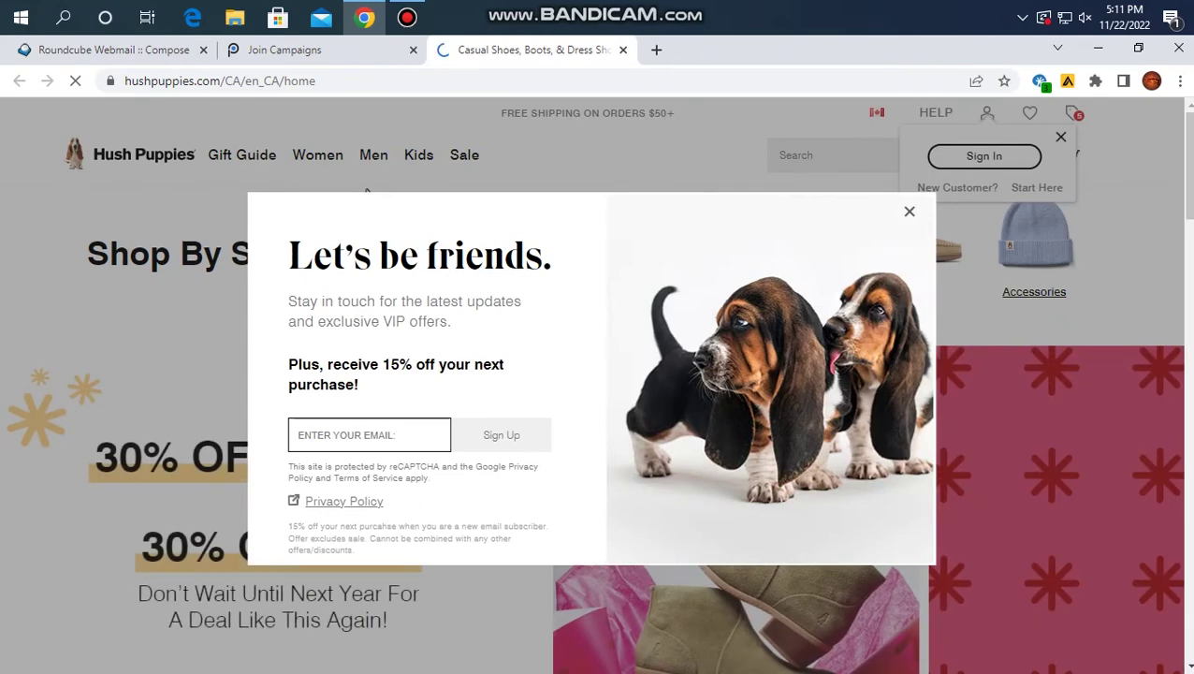
pyautogui.click(367, 191)
pyautogui.scroll(-5, 367, 191)
pyautogui.scroll(-15, 595, 421)
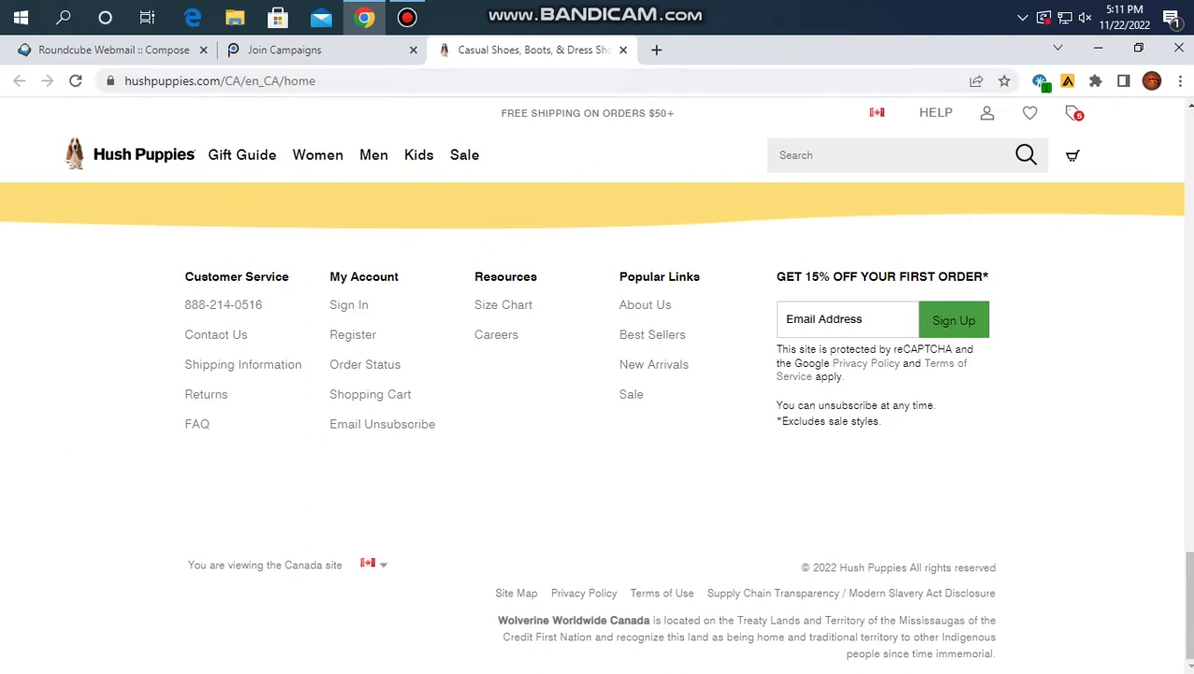
pyautogui.click(623, 50)
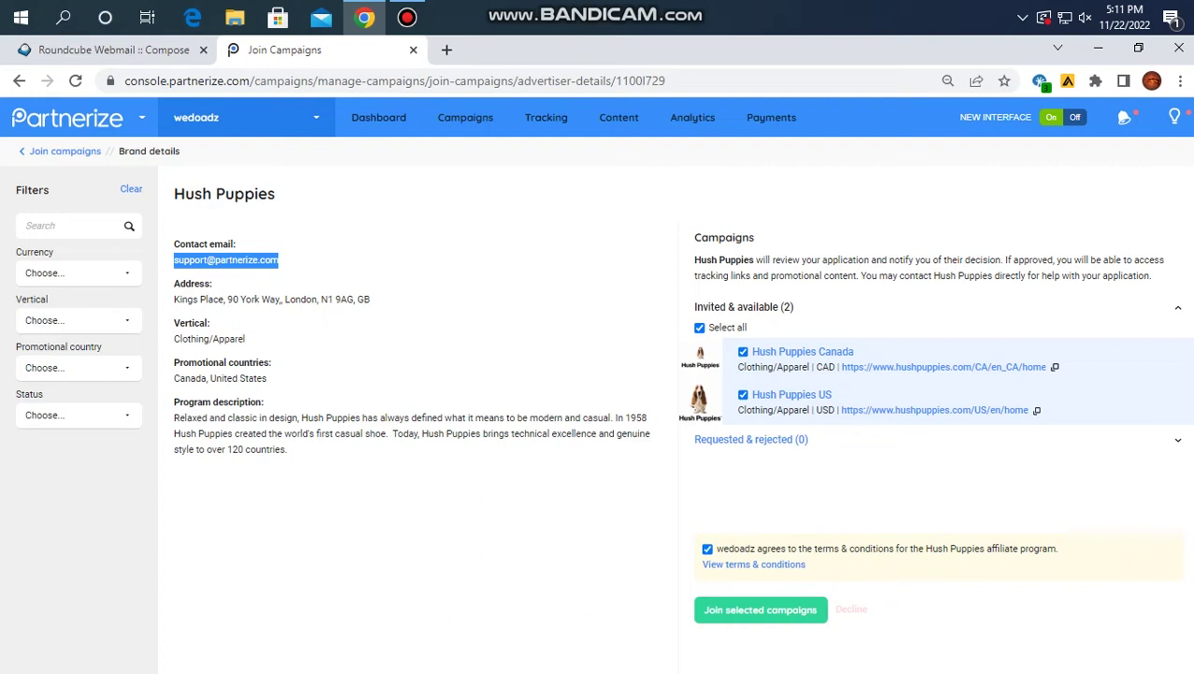
pyautogui.click(760, 609)
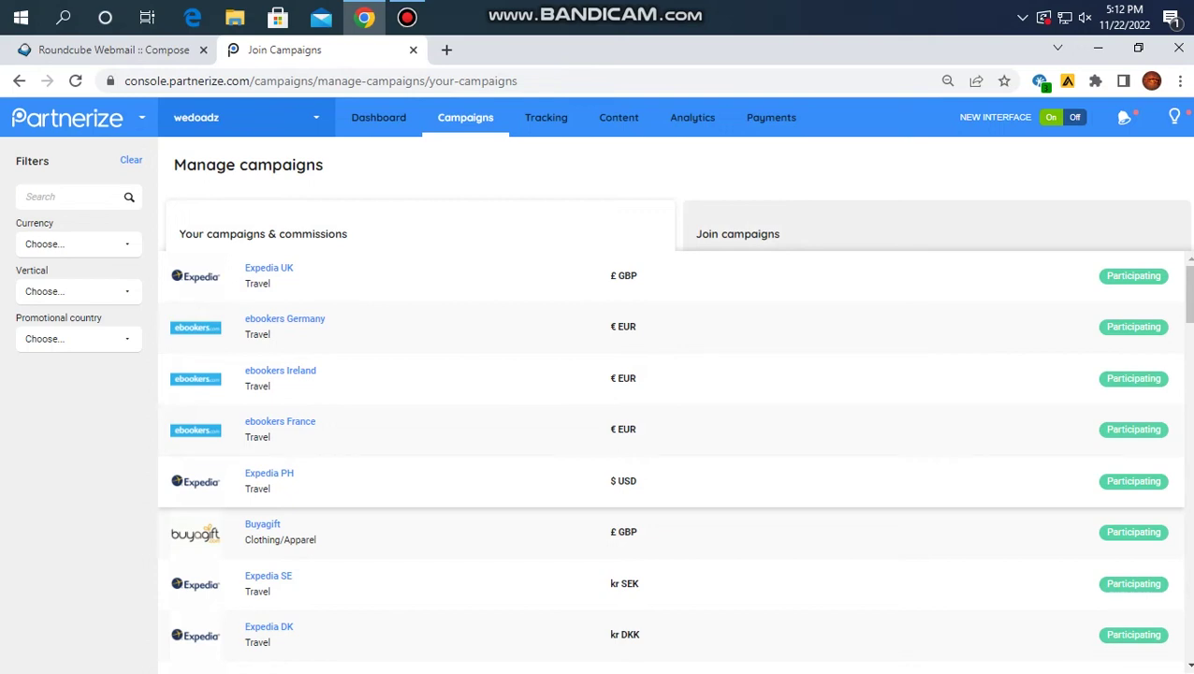
# Scroll the Manage campaigns list to look for DJI Global among participating campaigns
pyautogui.scroll(-8, 668, 463)
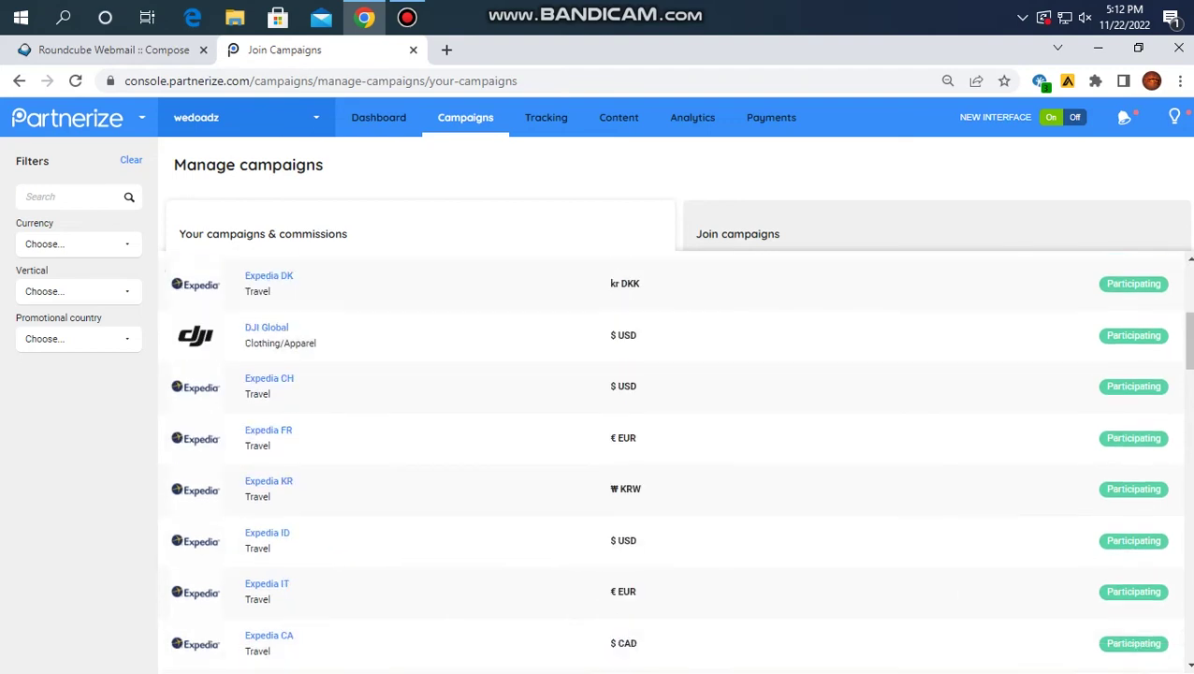
pyautogui.scroll(-2, 668, 463)
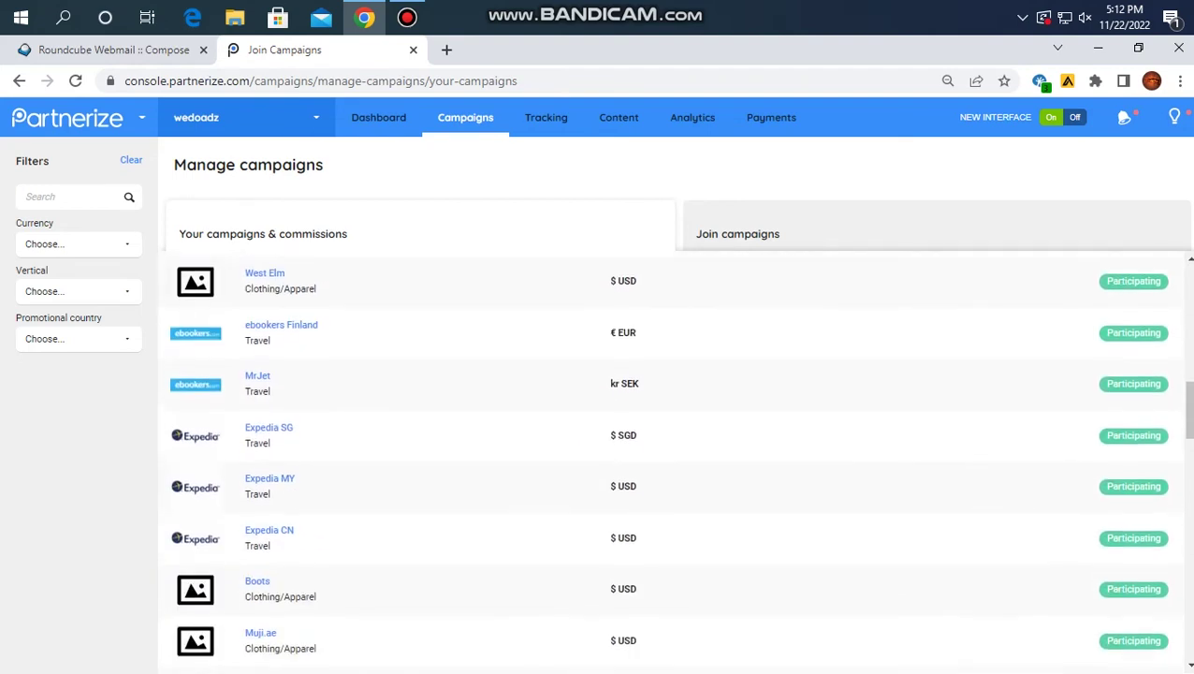
pyautogui.scroll(4, 668, 463)
pyautogui.scroll(8, 668, 463)
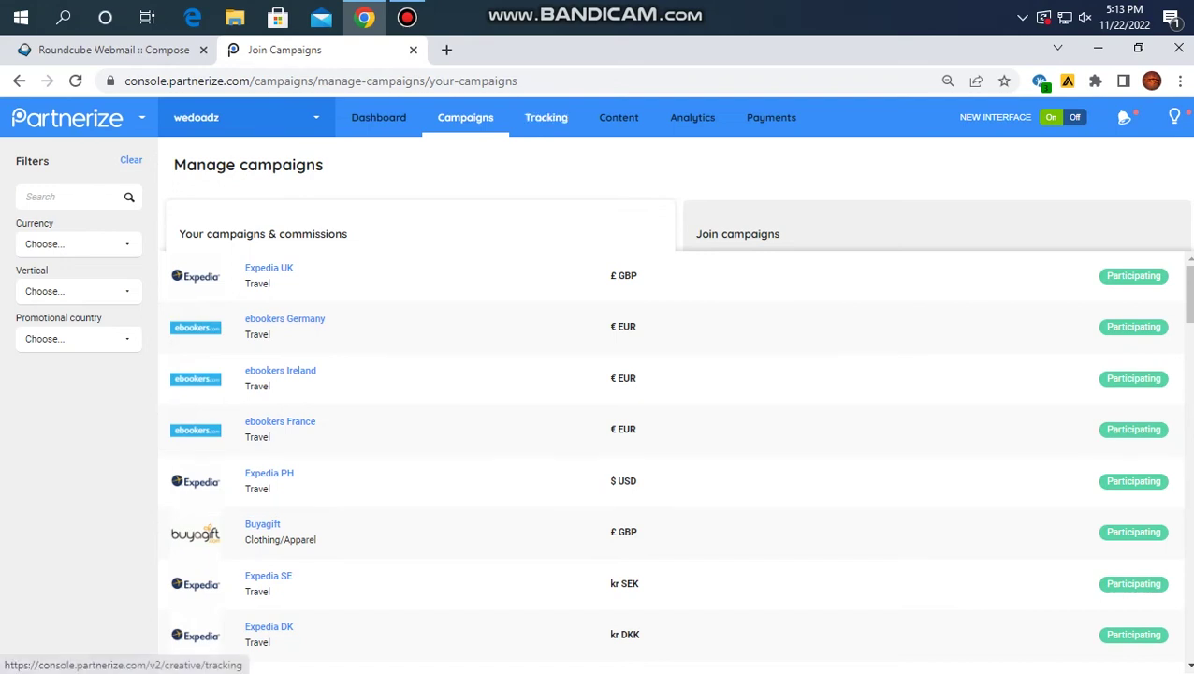
pyautogui.click(546, 117)
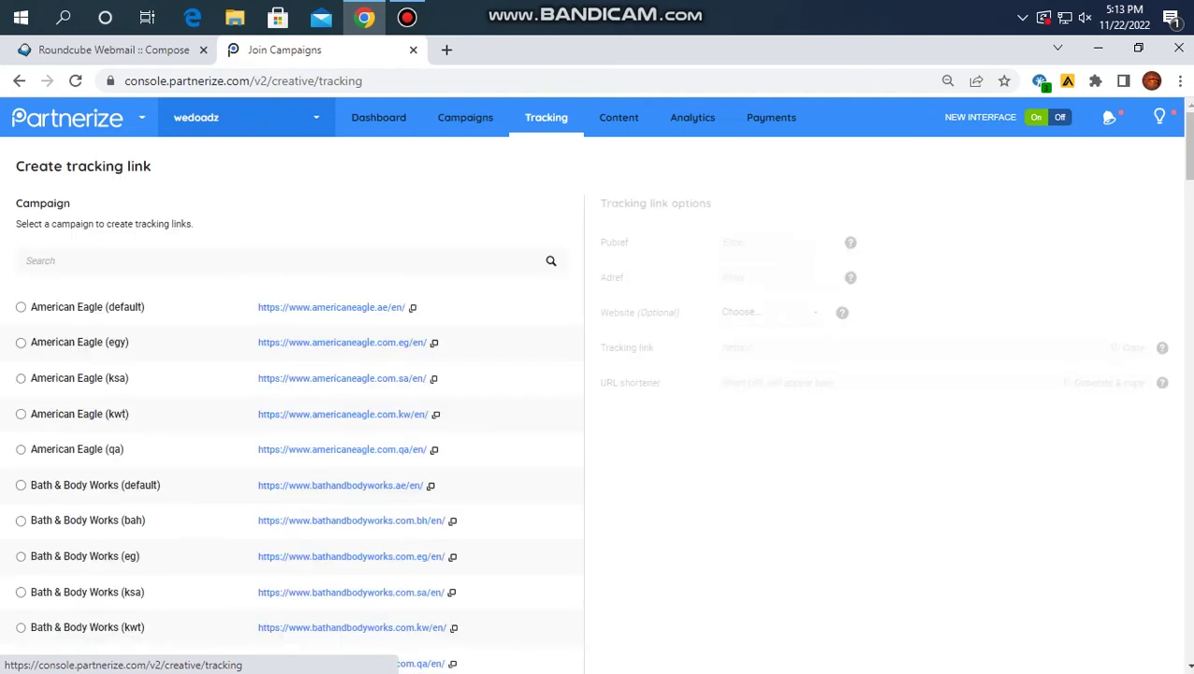
pyautogui.scroll(-3, 281, 374)
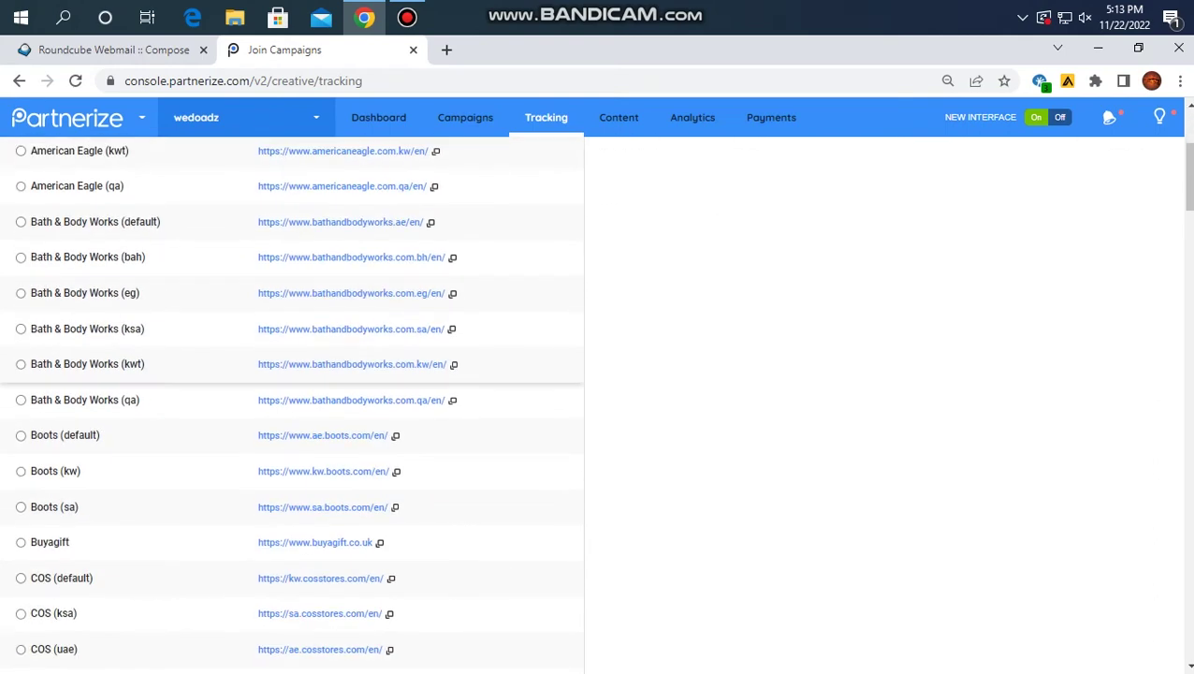
pyautogui.scroll(-3, 281, 403)
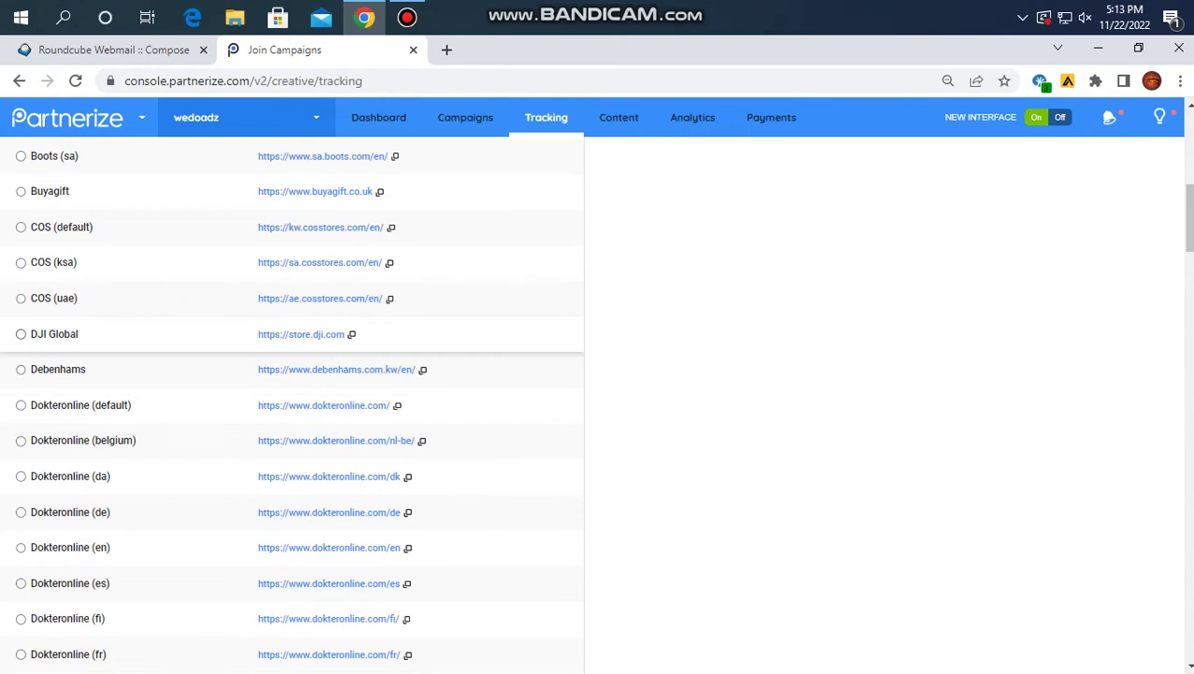
pyautogui.click(21, 334)
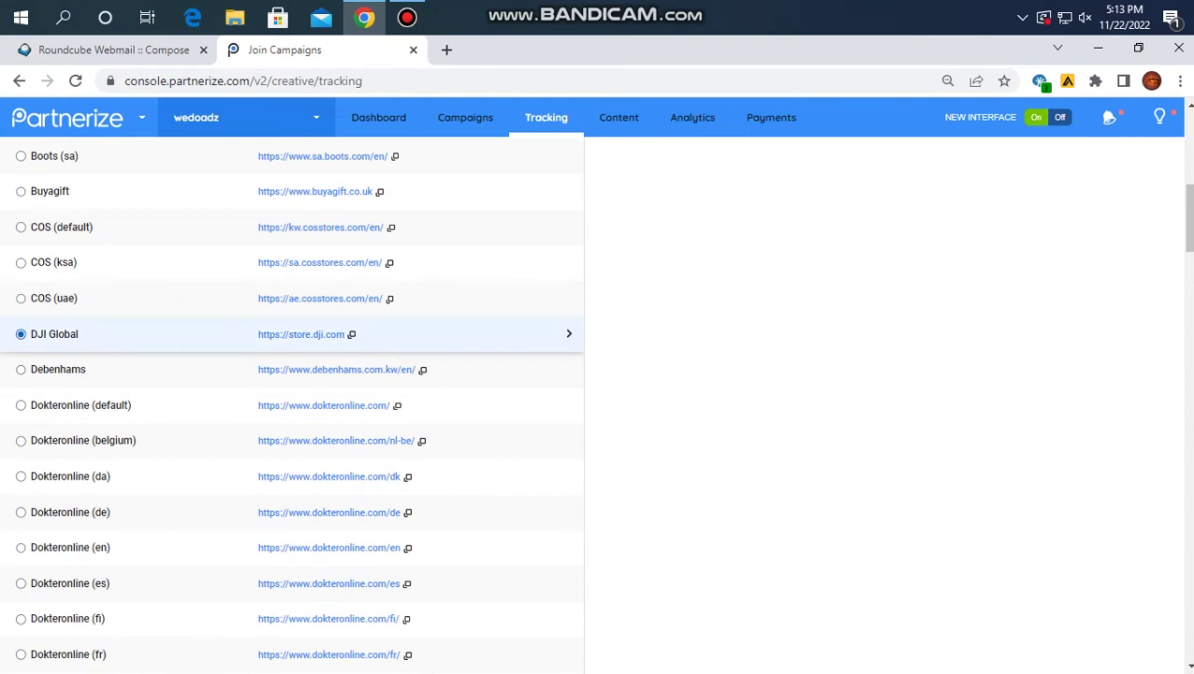
pyautogui.scroll(6, 292, 403)
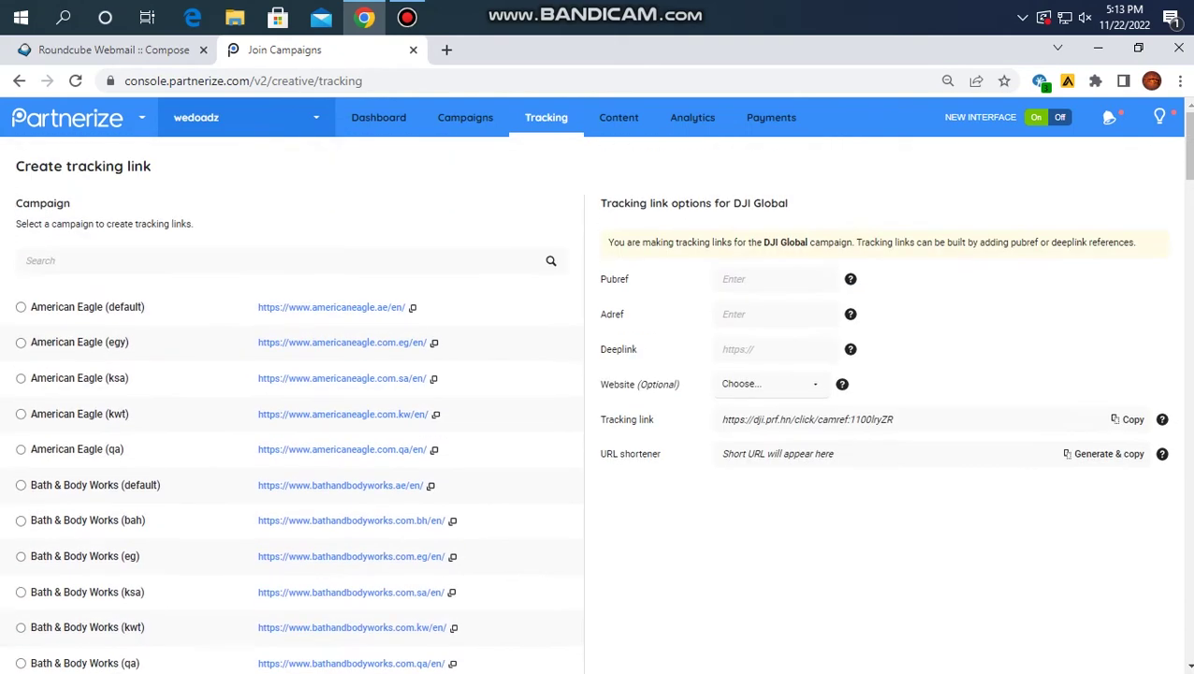
pyautogui.scroll(-1, 591, 403)
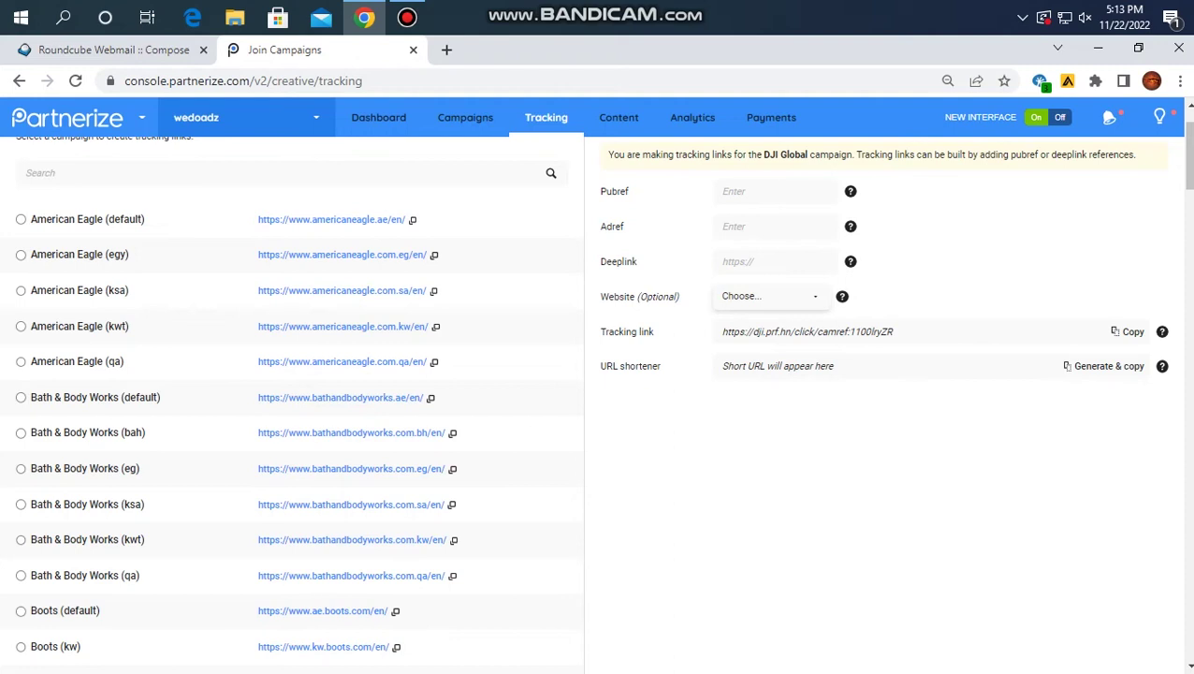
pyautogui.click(767, 296)
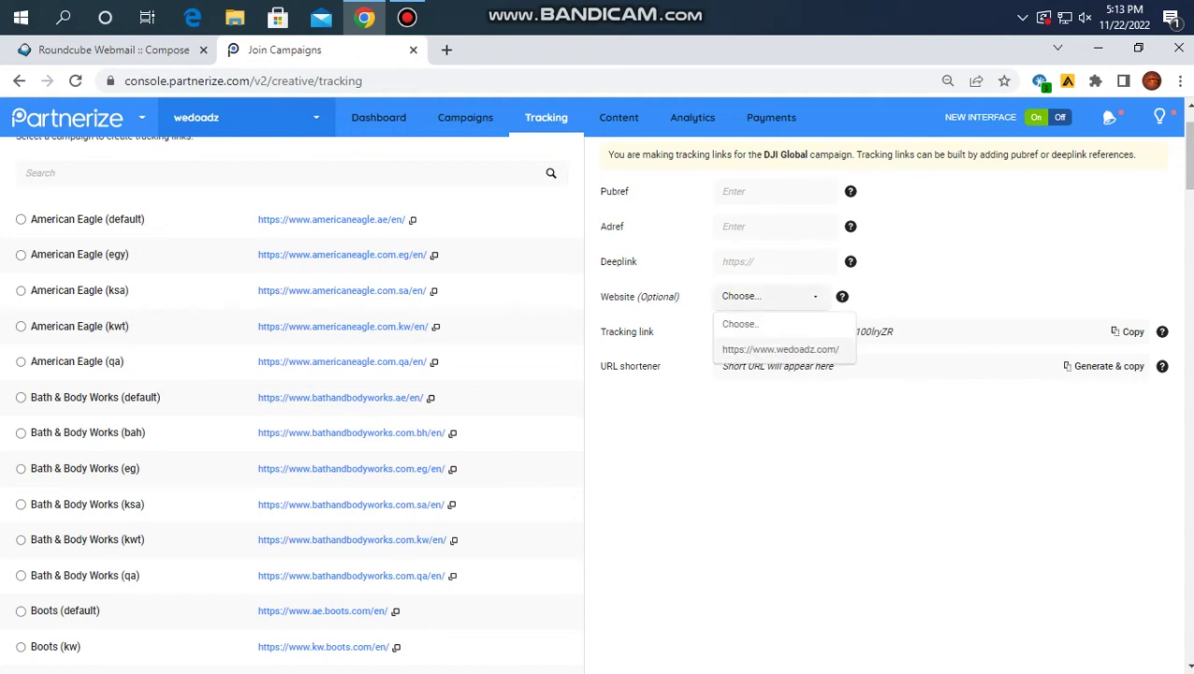
pyautogui.click(780, 349)
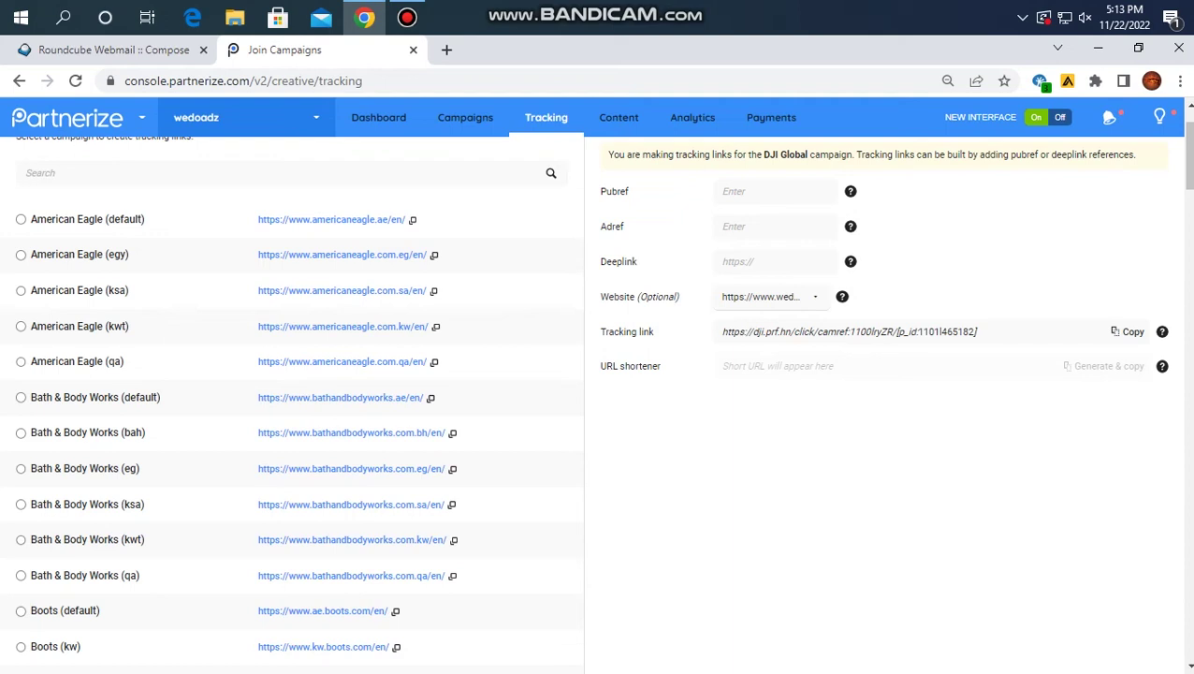
pyautogui.scroll(-2, 590, 403)
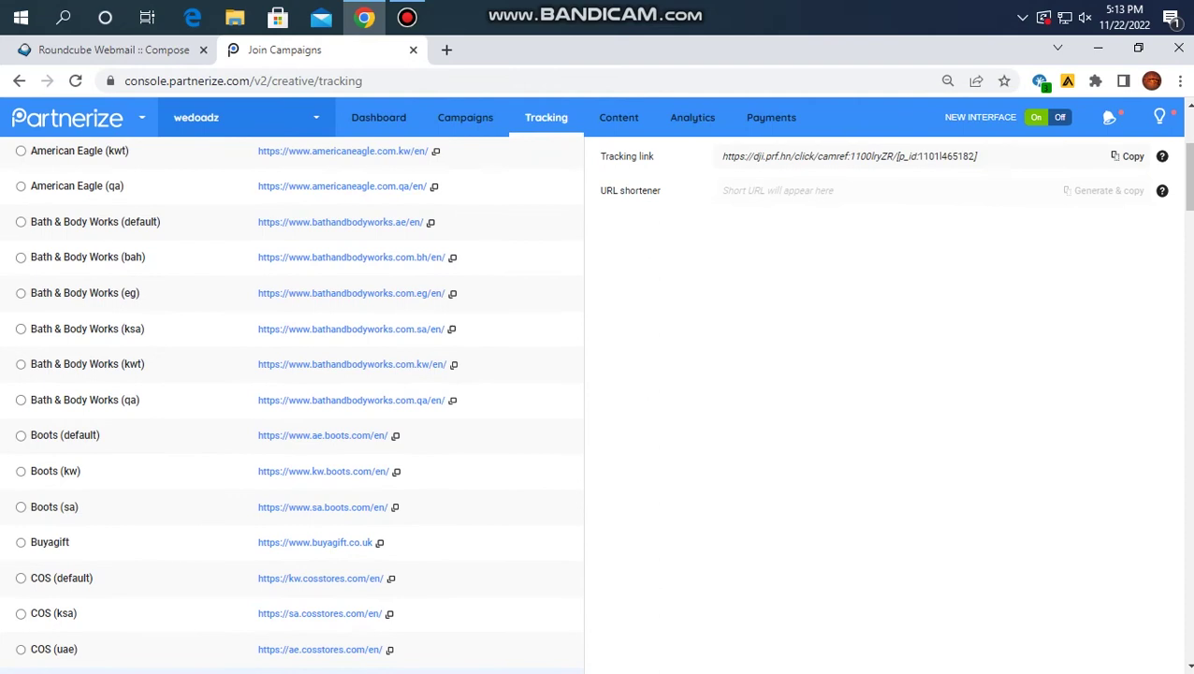
pyautogui.scroll(2, 590, 403)
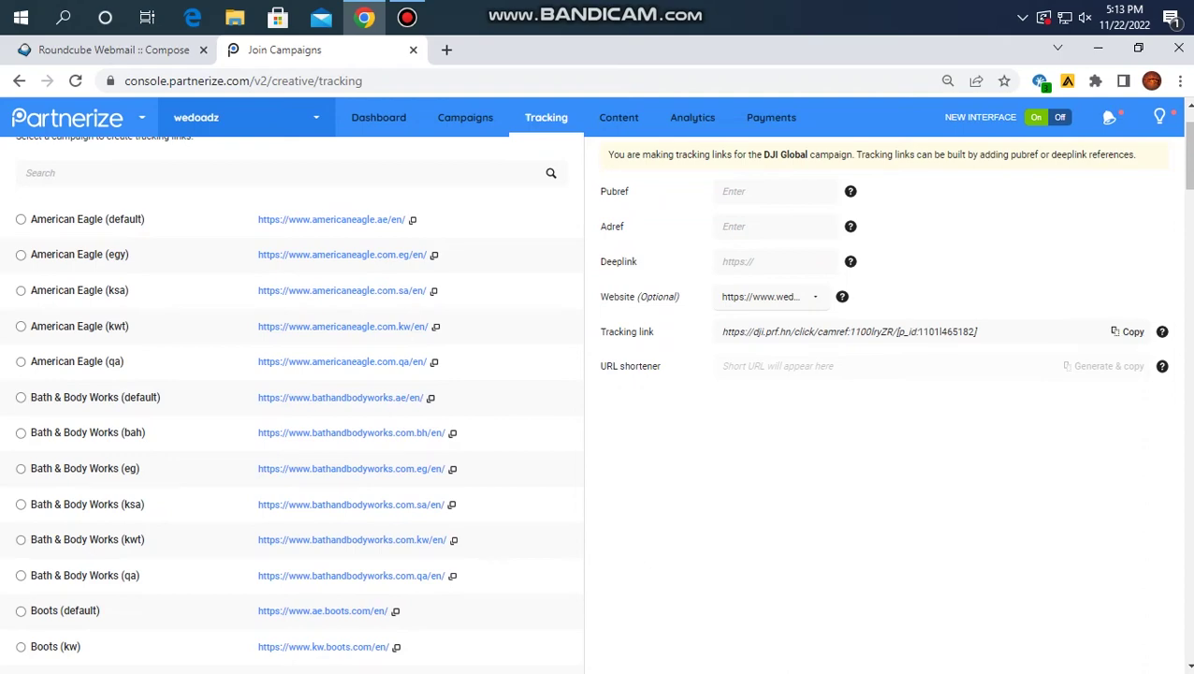
# Load wedoadz.com in a new tab, then select the DJI Global campaign name on the Tracking page
pyautogui.click(446, 50)
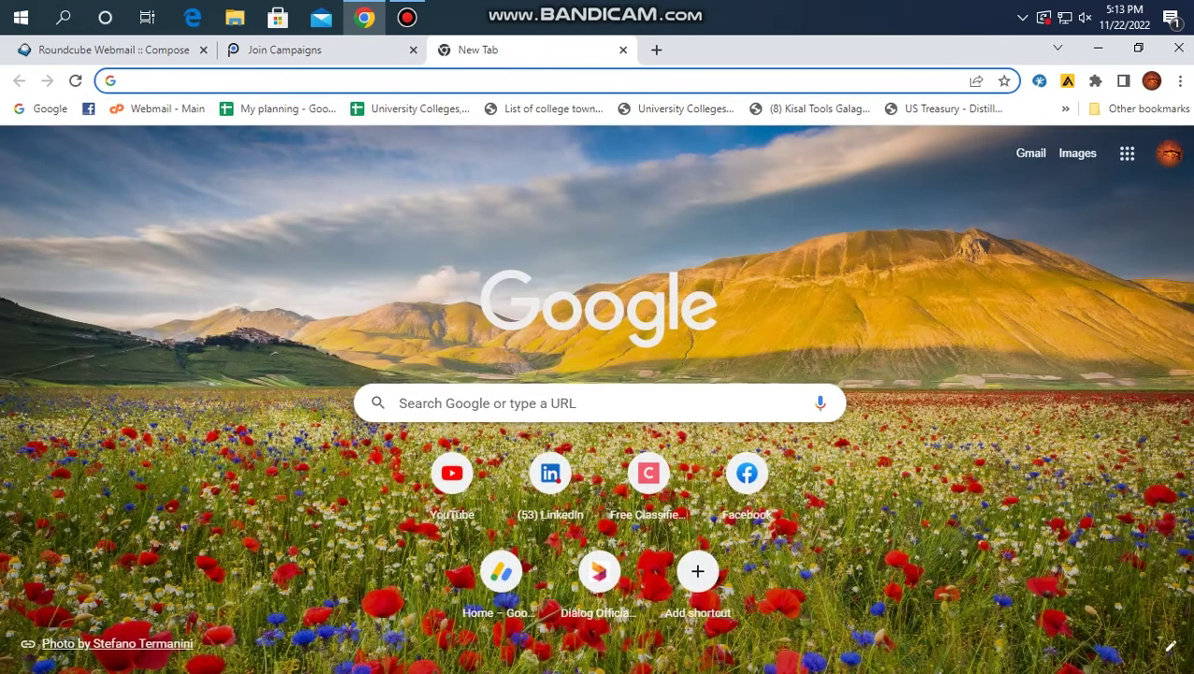
pyautogui.write('we')
pyautogui.press('Return')
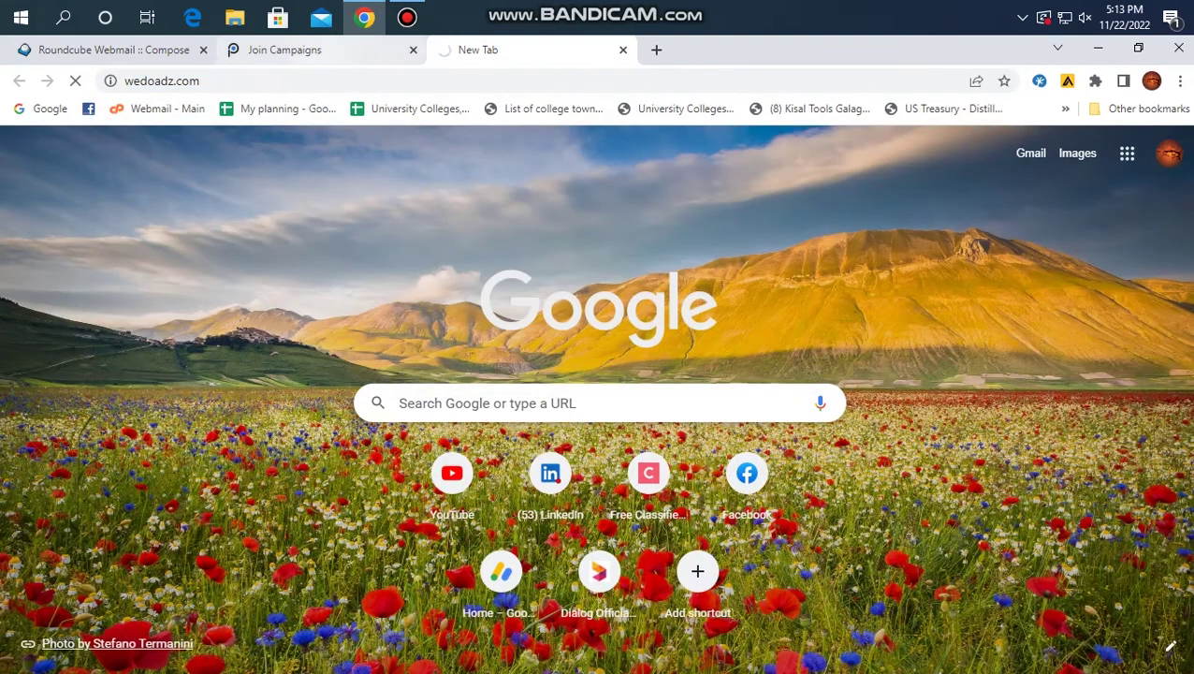
pyautogui.click(284, 50)
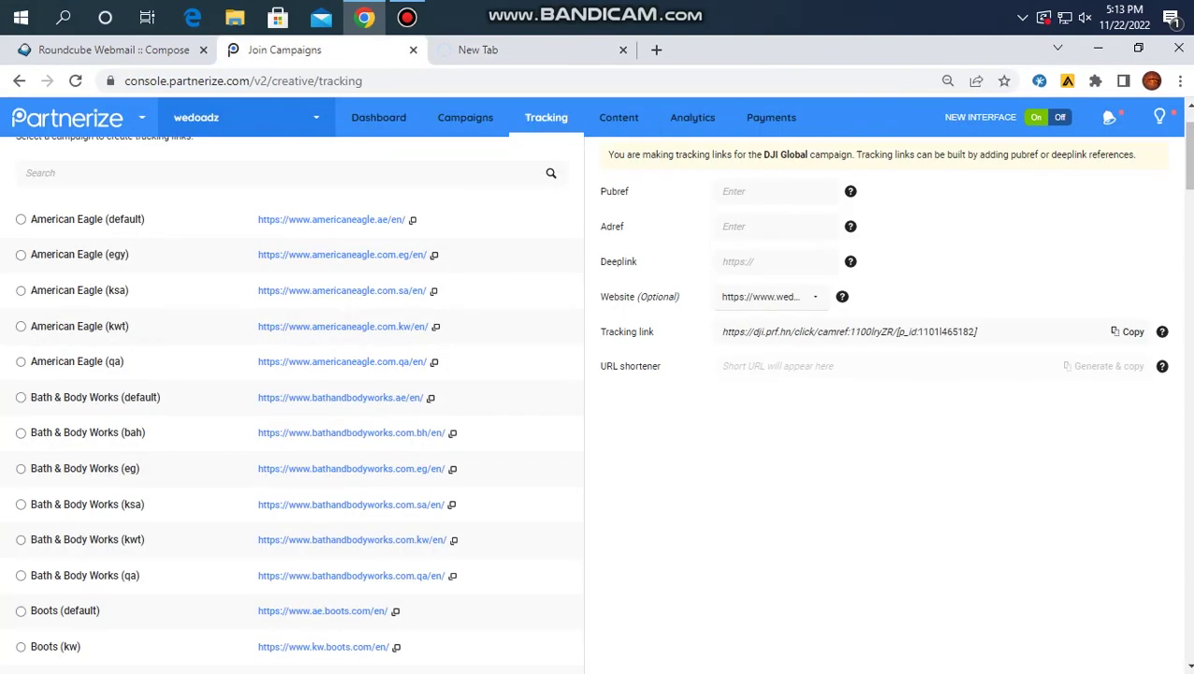
pyautogui.scroll(2, 597, 403)
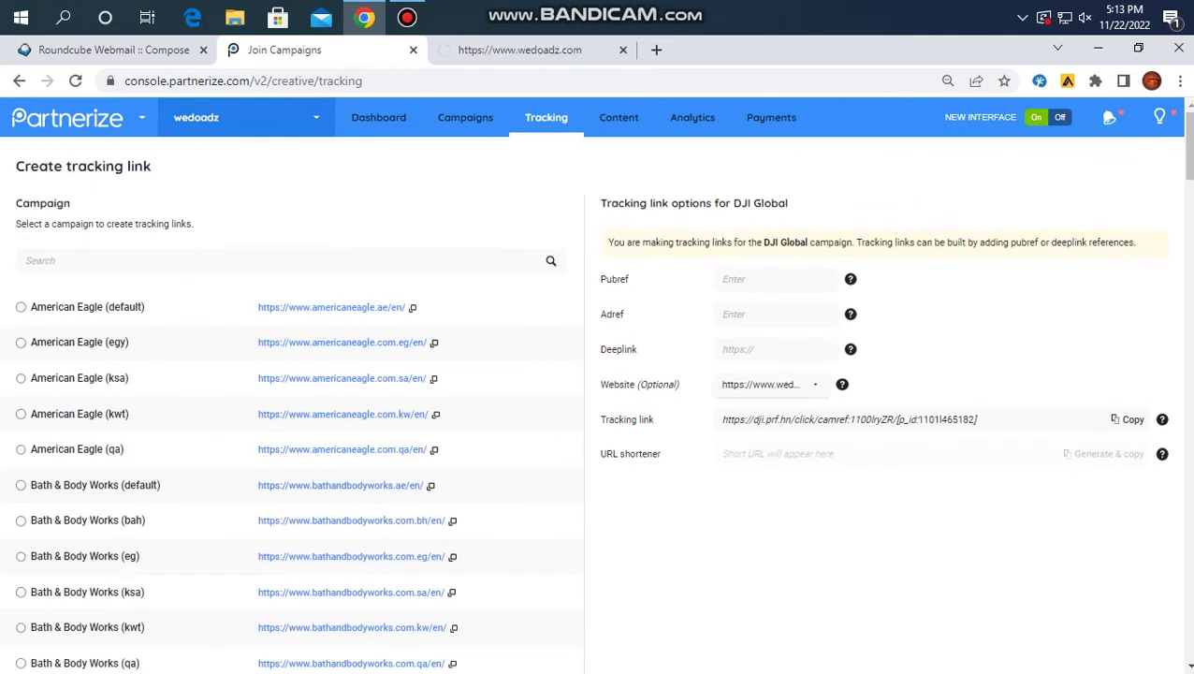
pyautogui.moveTo(787, 203); pyautogui.dragTo(733, 203)
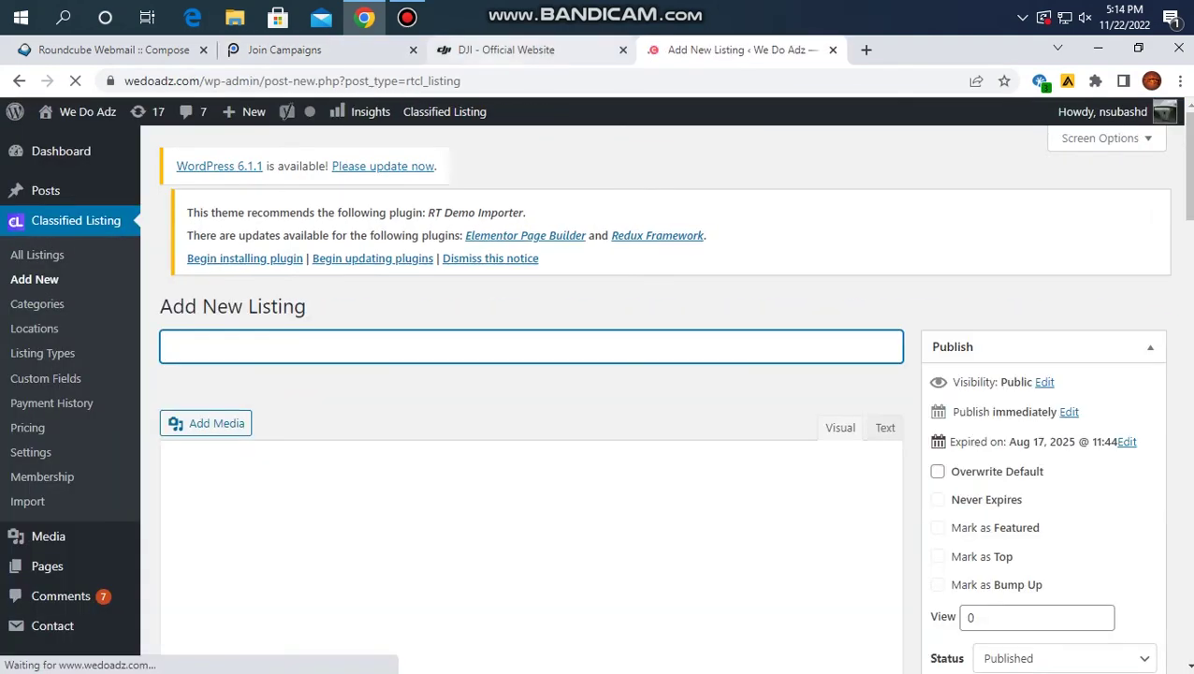
# On the DJI website, maximize Chrome, scroll to the footer, and open the Facebook icon's page
pyautogui.hotkey('ctrl', 'shift', 'Tab')
pyautogui.scroll(-10, 596, 374)
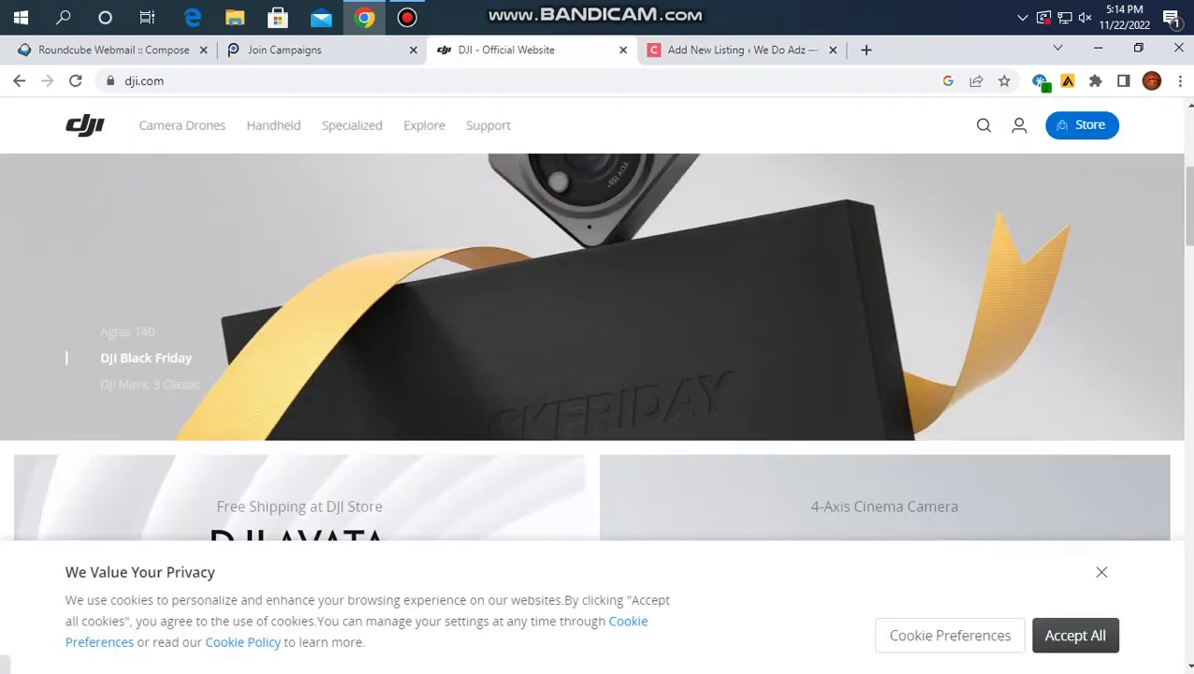
pyautogui.scroll(-5, 596, 374)
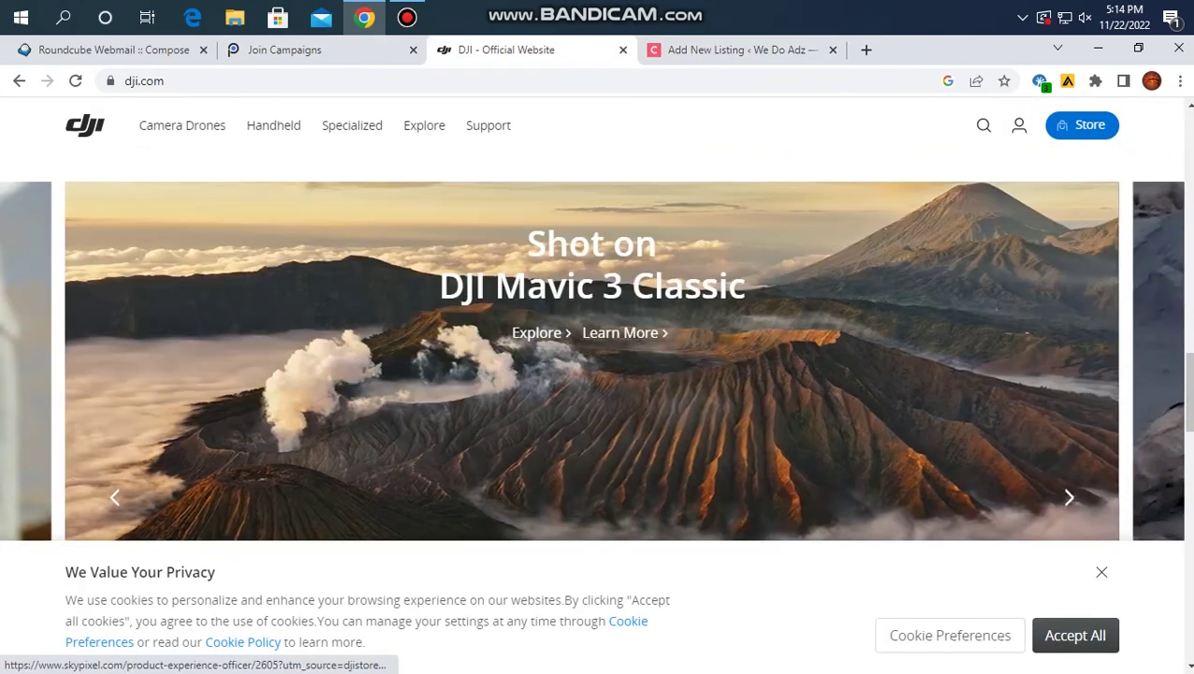
pyautogui.scroll(-2, 597, 375)
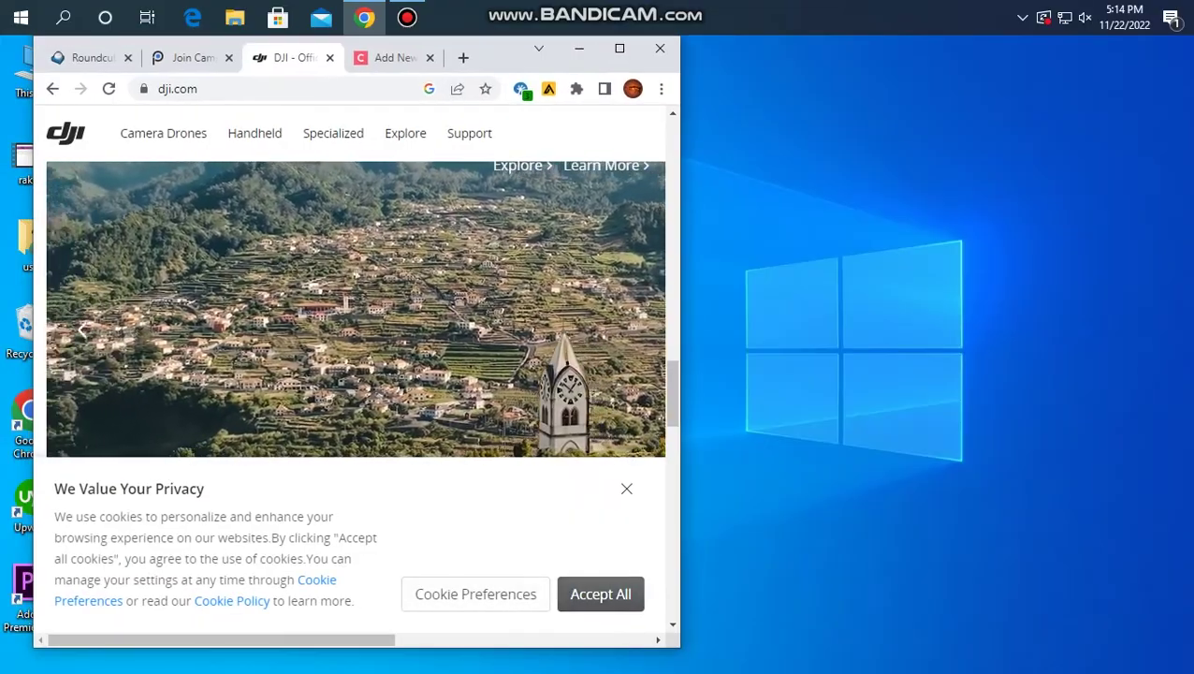
pyautogui.press('super+Up')
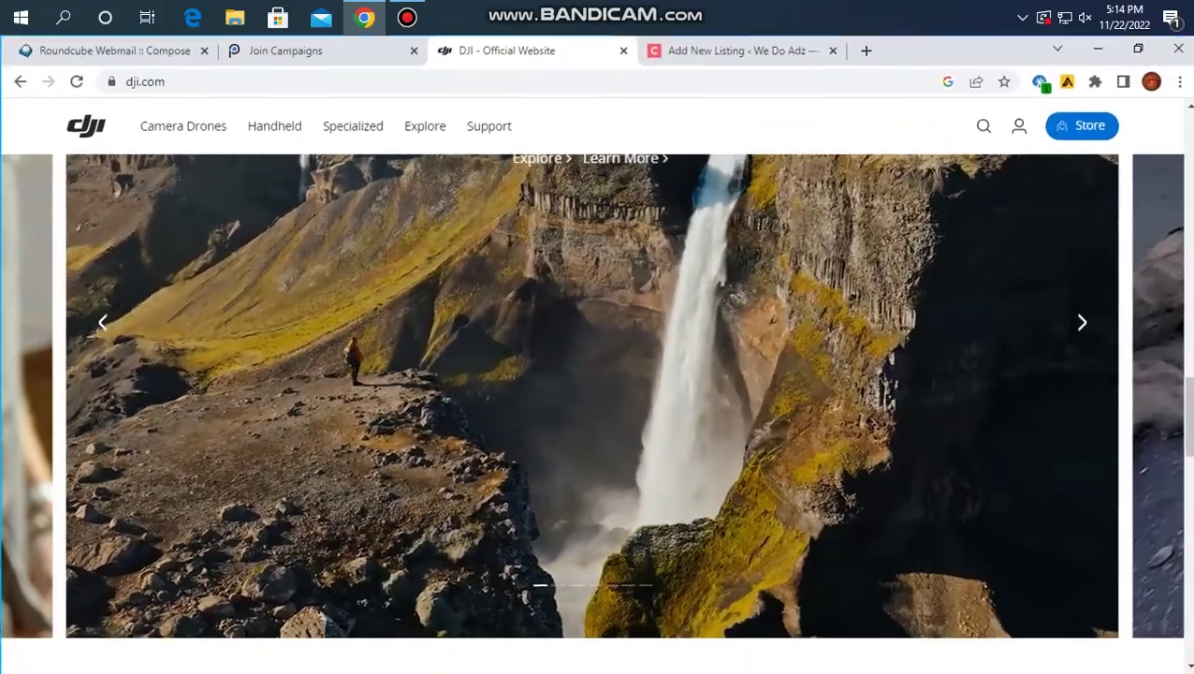
pyautogui.scroll(-8, 597, 374)
pyautogui.scroll(-5, 596, 375)
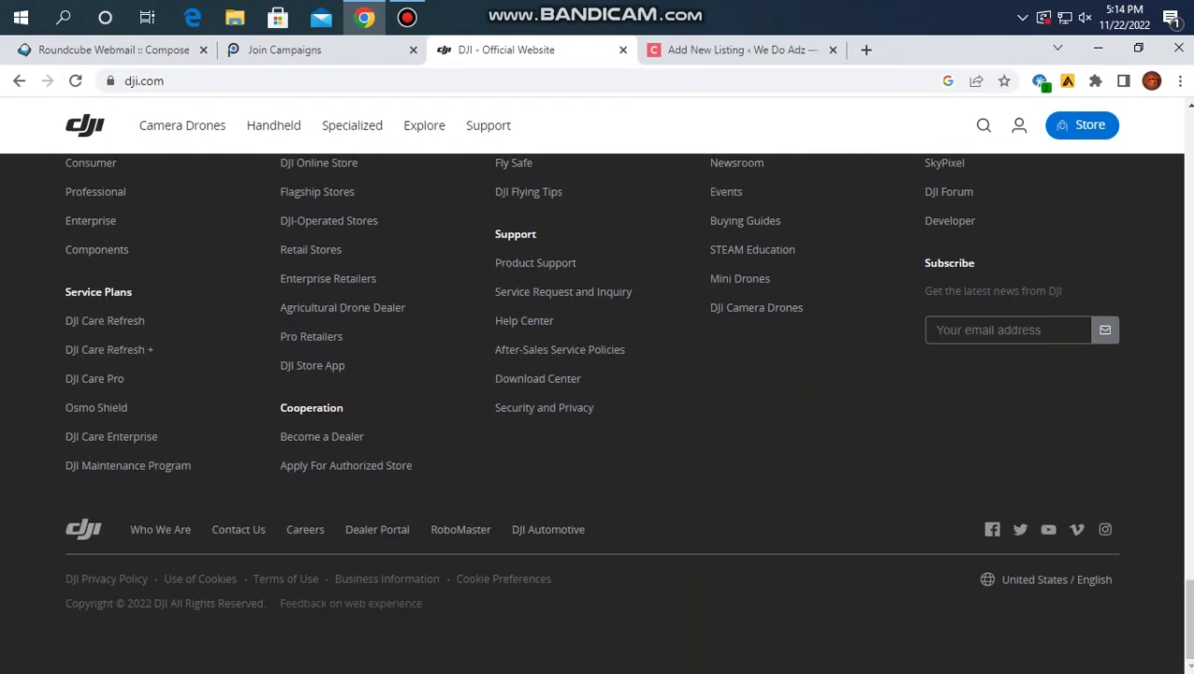
pyautogui.click(992, 529)
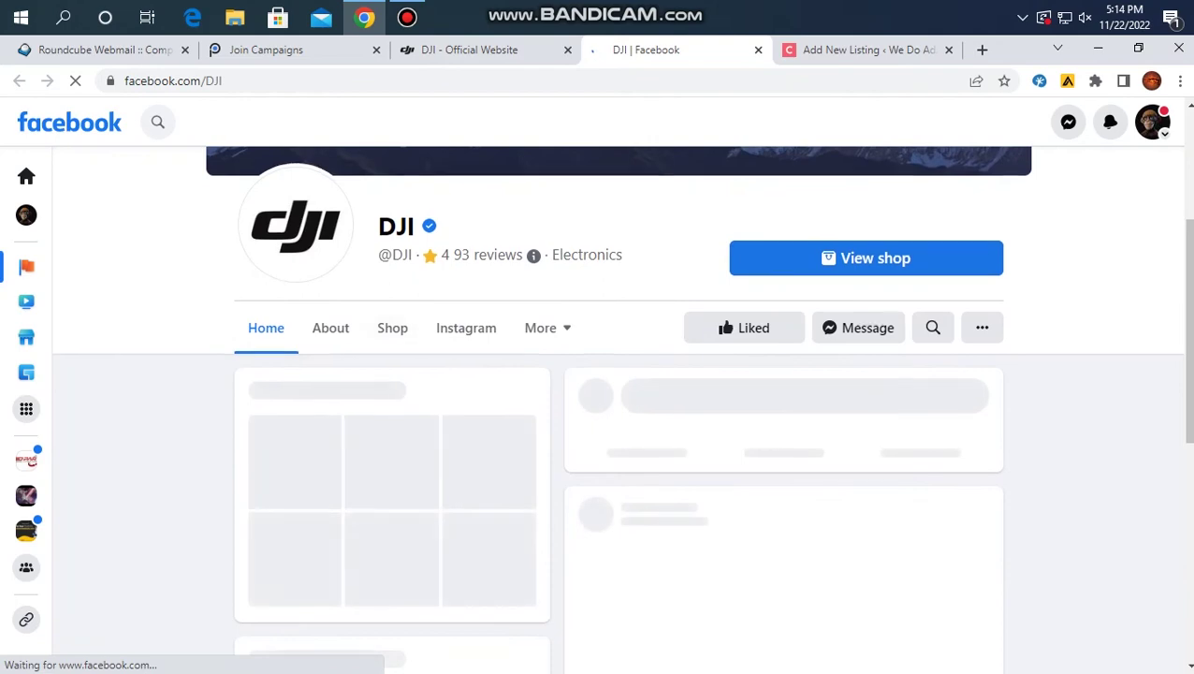
# Save DJI's Mavic 3 Classic cover photo from Facebook as a JPEG
pyautogui.scroll(3, 397, 281)
pyautogui.click(396, 273)
pyautogui.rightClick(397, 273)
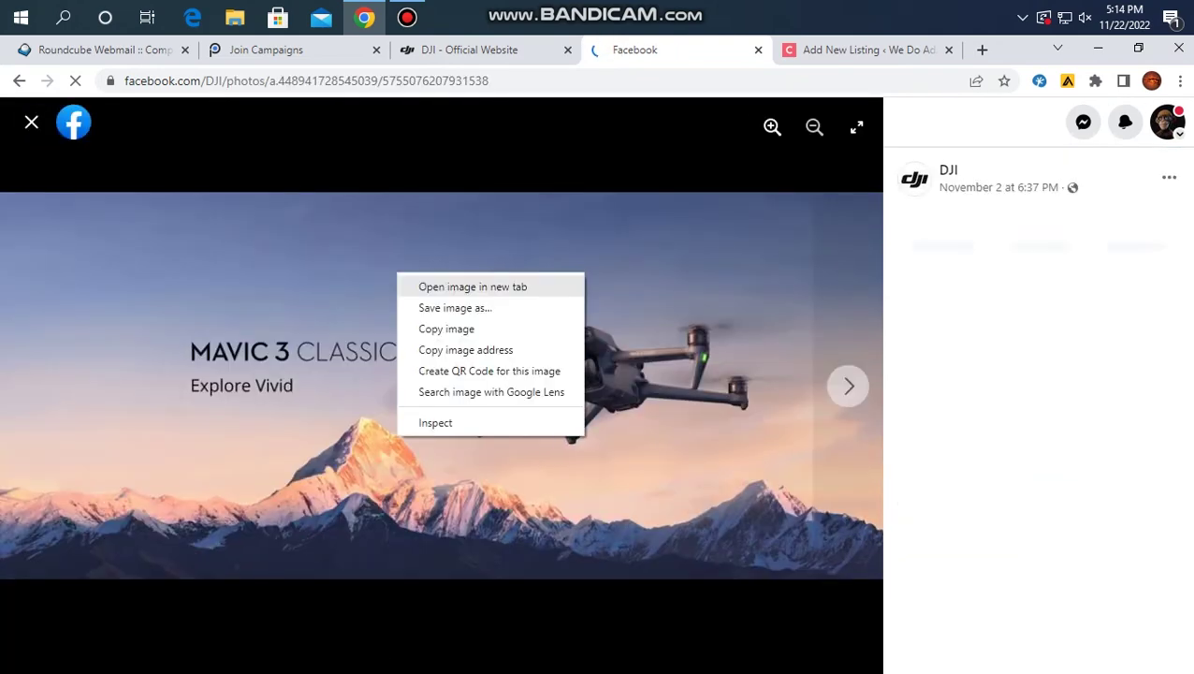
pyautogui.click(455, 308)
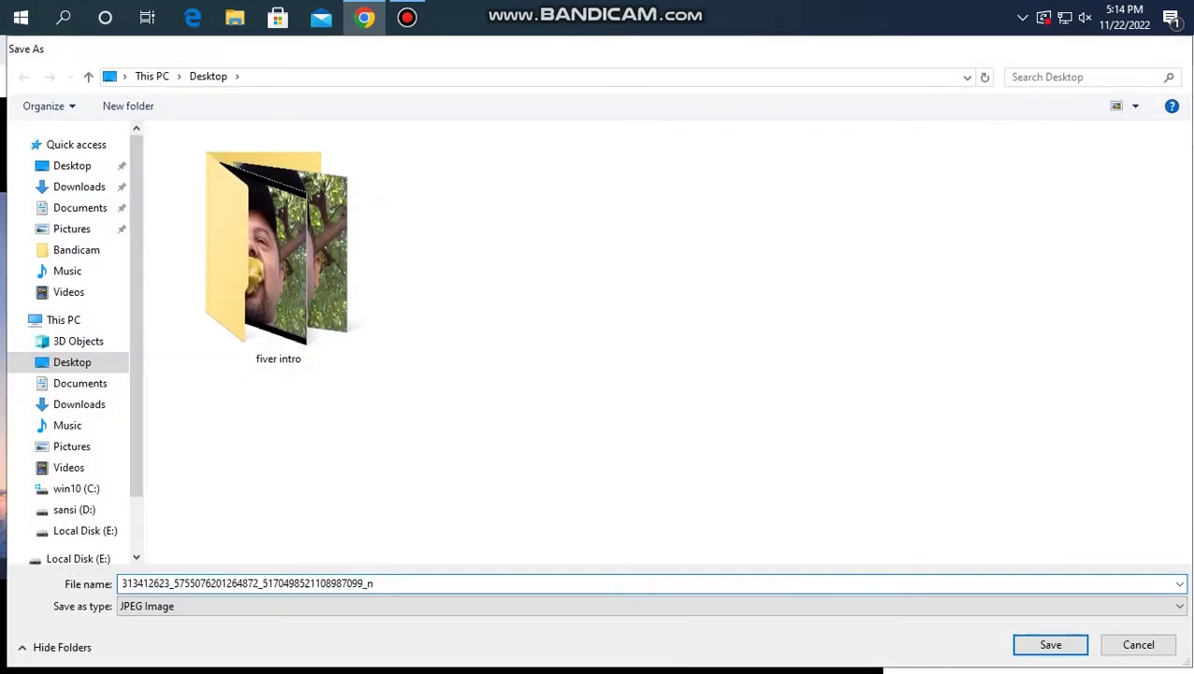
pyautogui.press('Return')
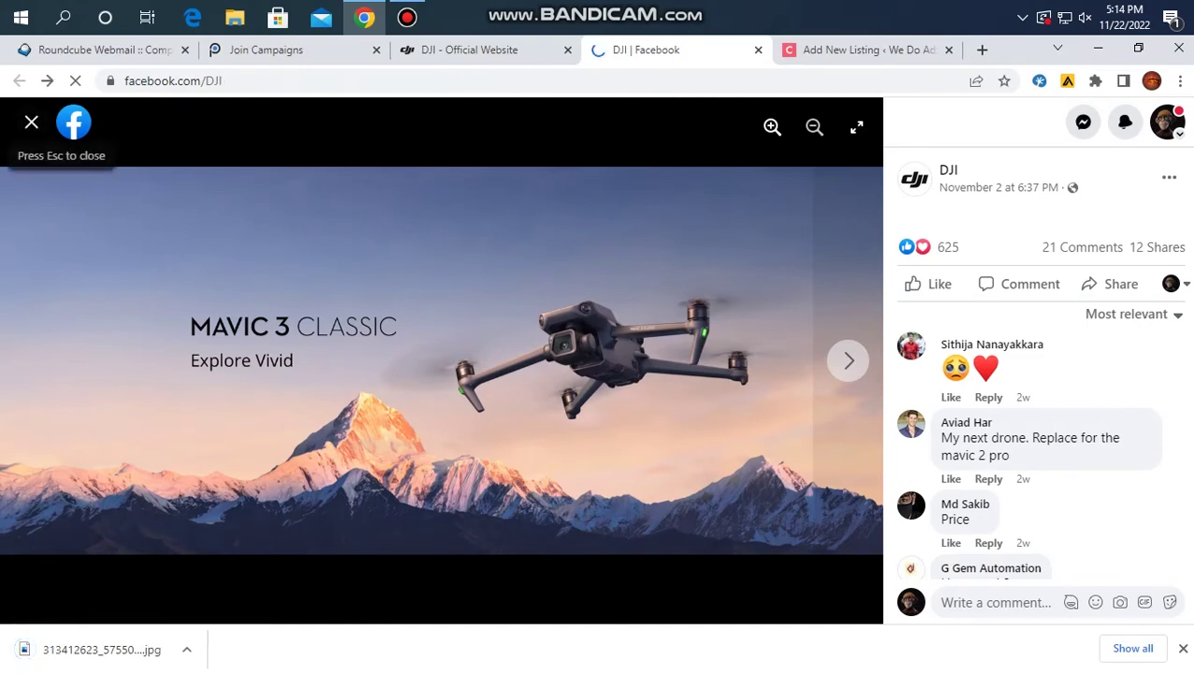
pyautogui.click(30, 121)
# Upload the downloaded drone image to the WordPress listing gallery
pyautogui.click(868, 50)
pyautogui.scroll(-15, 531, 374)
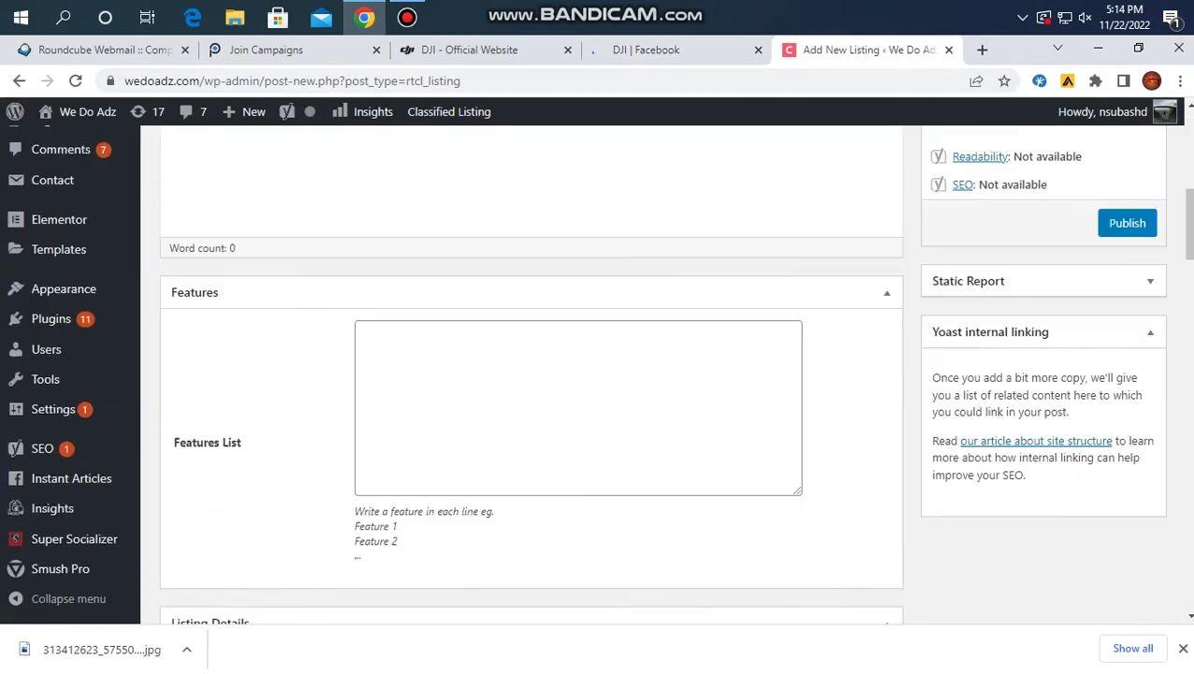
pyautogui.click(530, 473)
pyautogui.doubleClick(788, 285)
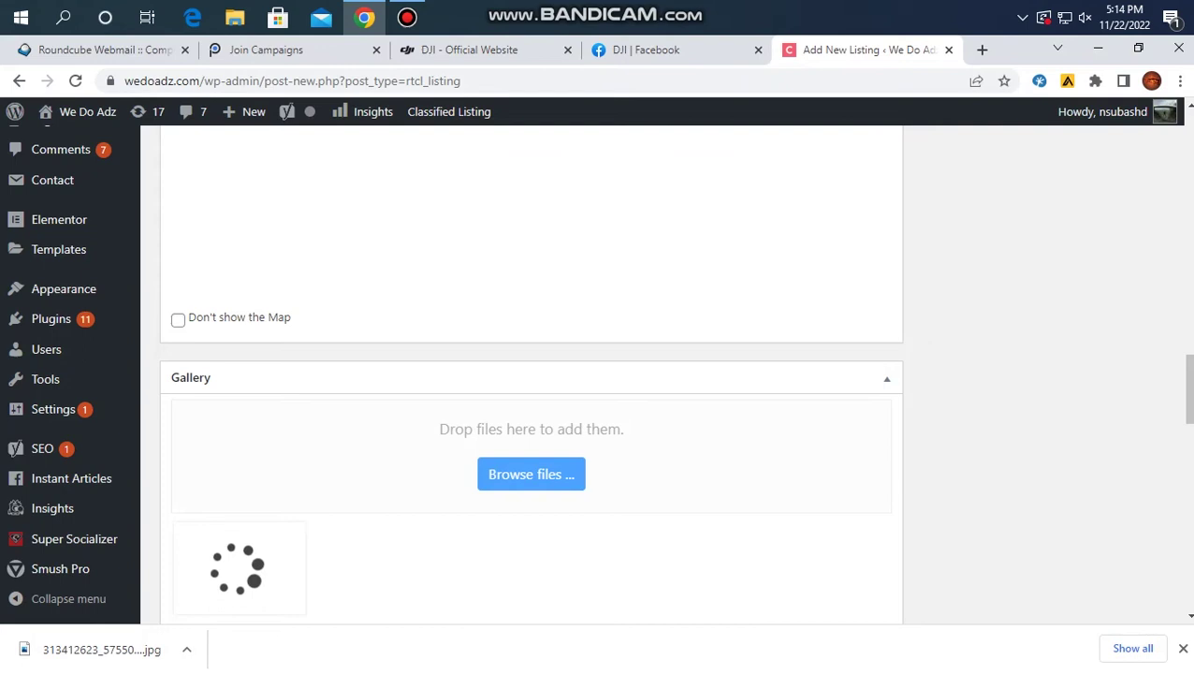
pyautogui.scroll(10, 531, 374)
pyautogui.scroll(10, 530, 375)
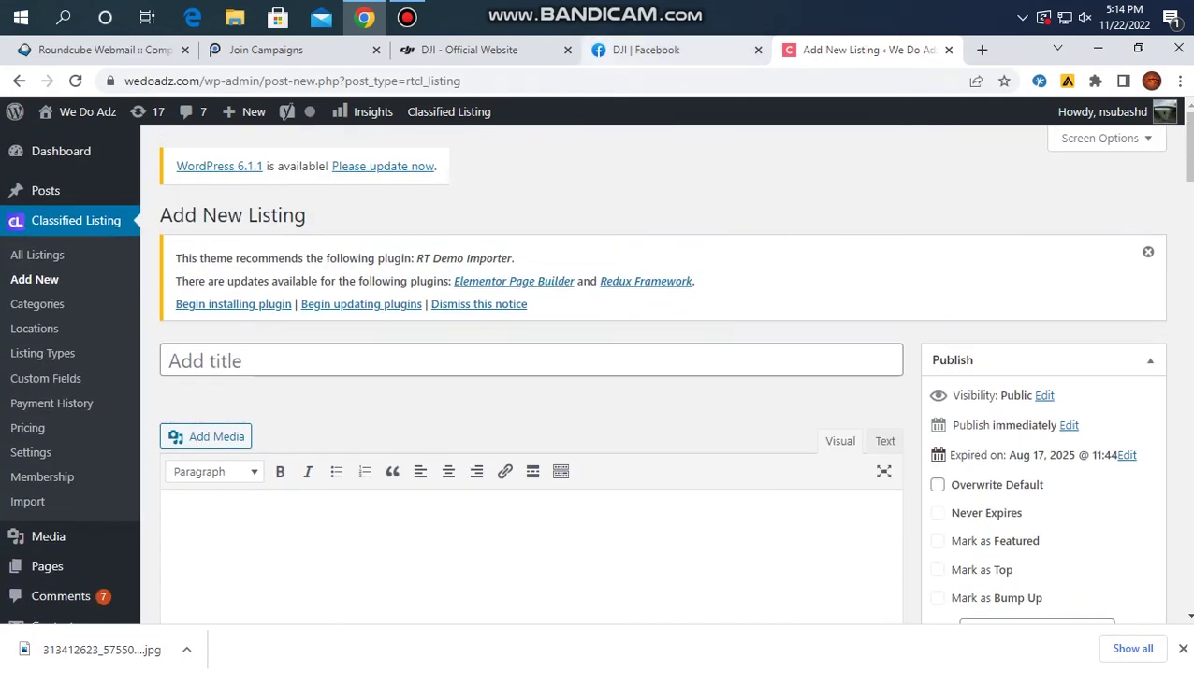
# Copy DJI's Facebook About text and bring up paste options in the listing description
pyautogui.click(655, 50)
pyautogui.scroll(-5, 617, 374)
pyautogui.scroll(-1, 618, 374)
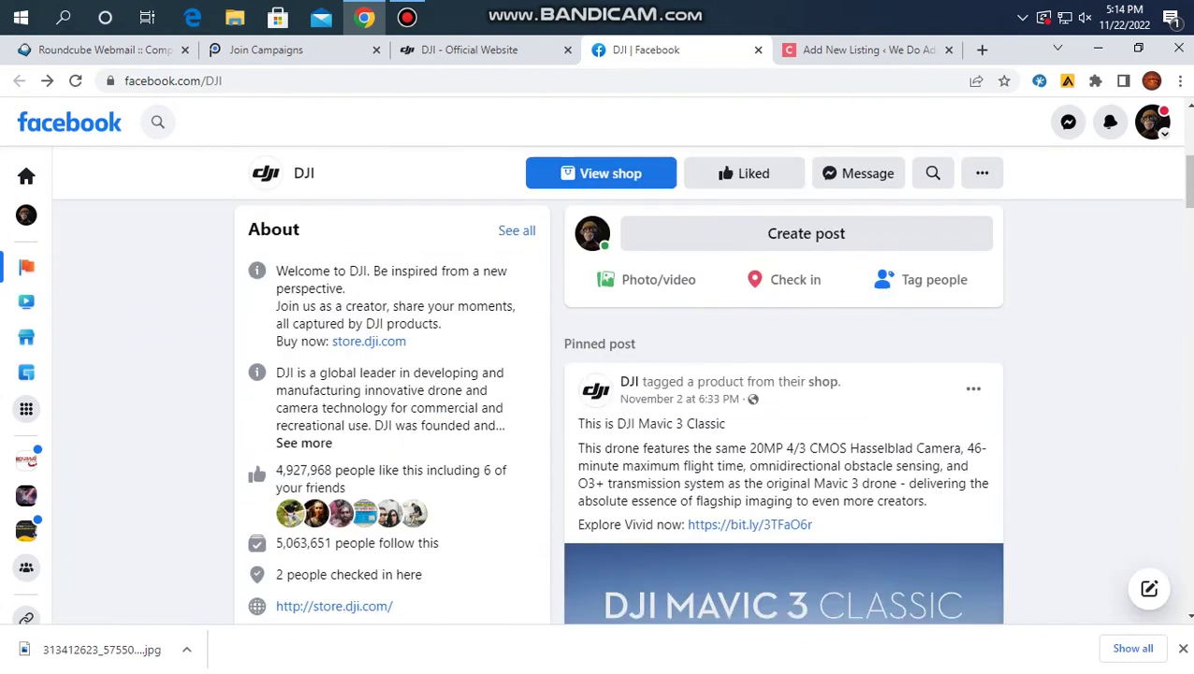
pyautogui.moveTo(408, 341); pyautogui.dragTo(276, 271)
pyautogui.press('super+c')
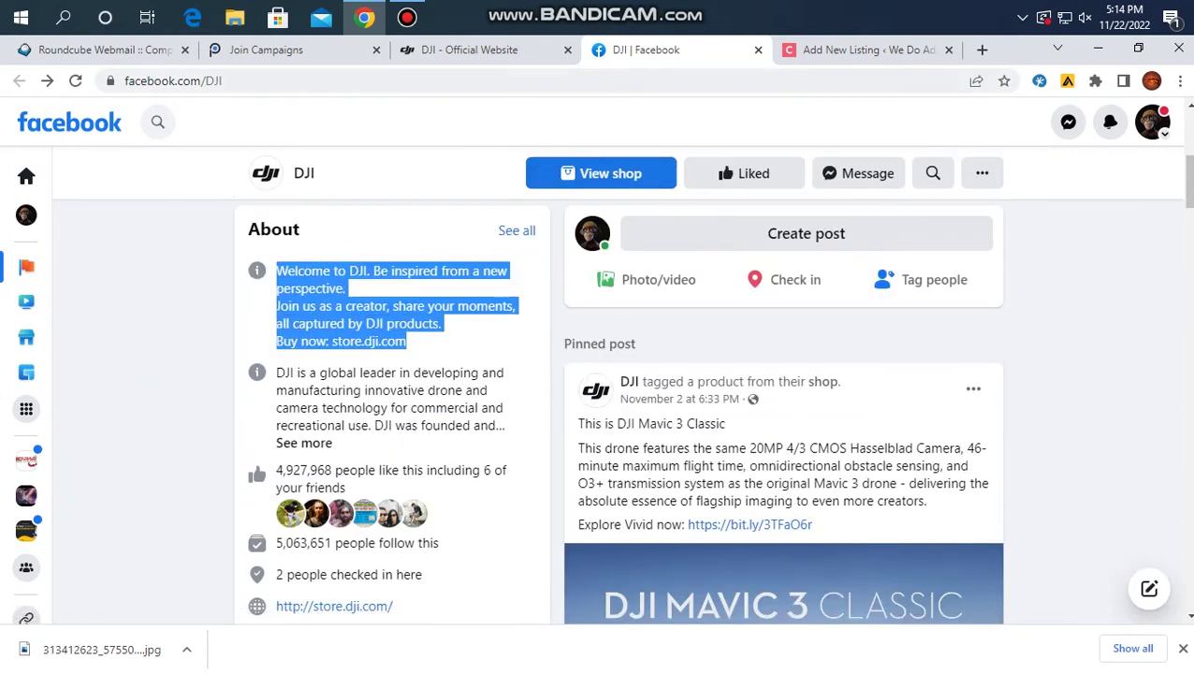
pyautogui.click(861, 50)
pyautogui.rightClick(269, 523)
# Paste the DJI About blurb into the description and fetch the Partnerize tracking link
pyautogui.click(343, 404)
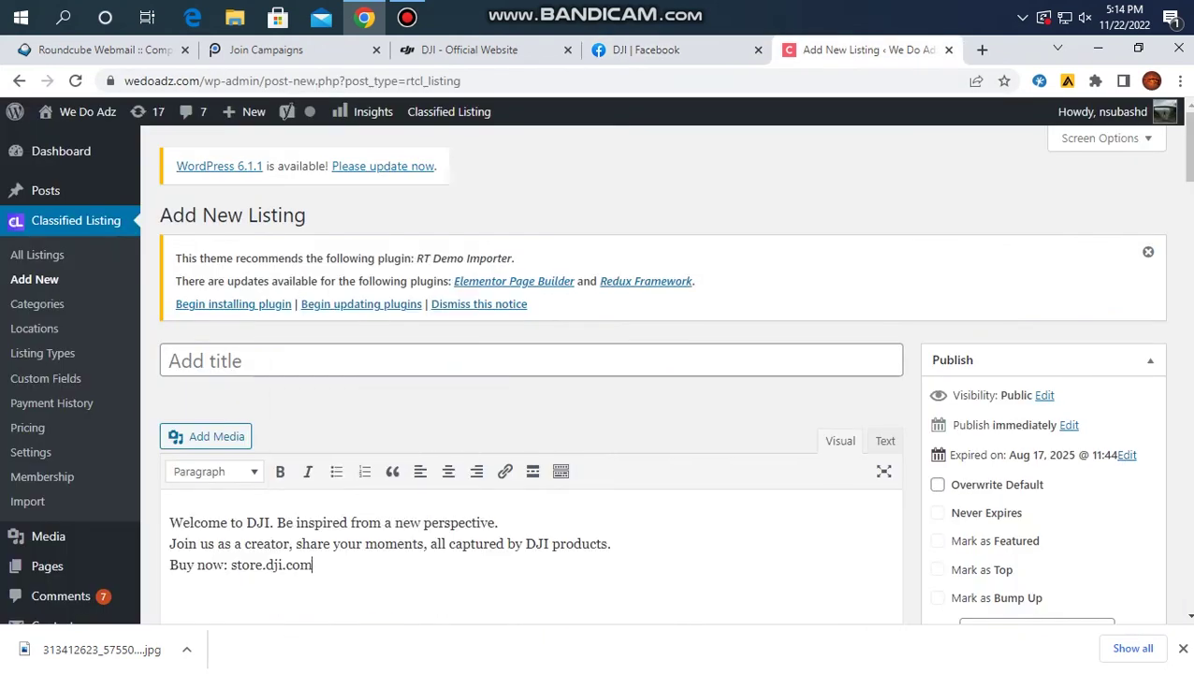
pyautogui.scroll(-3, 530, 374)
pyautogui.hotkey('ctrl', '2')
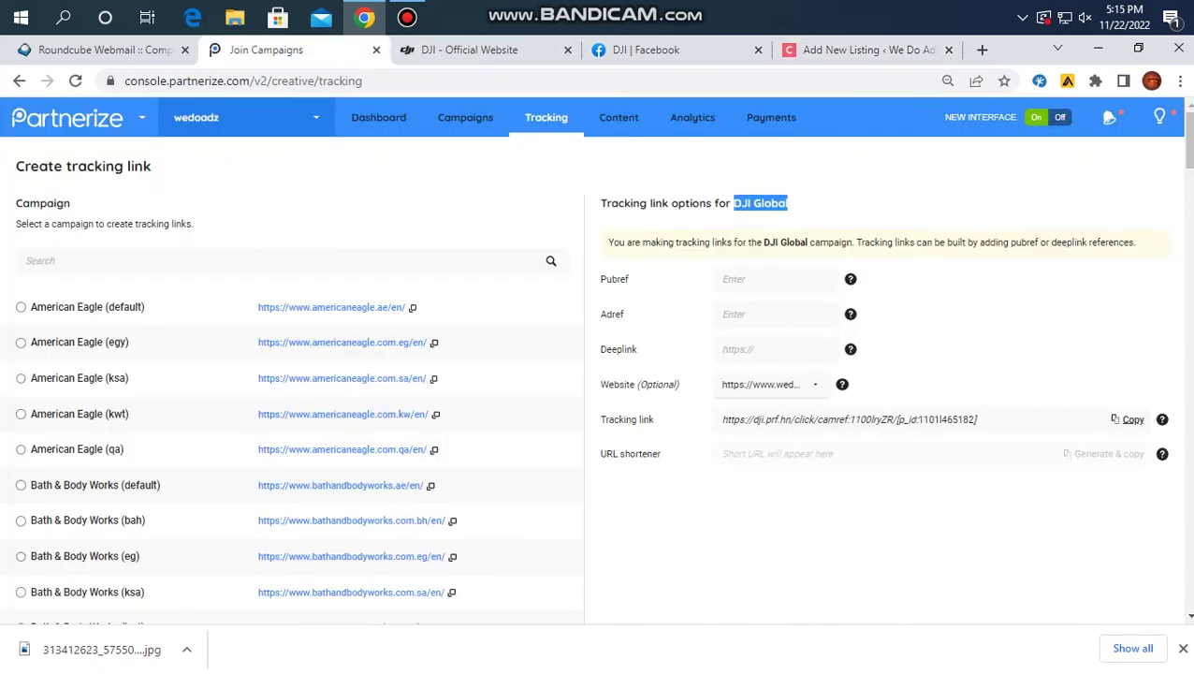
pyautogui.hotkey('ctrl', '5')
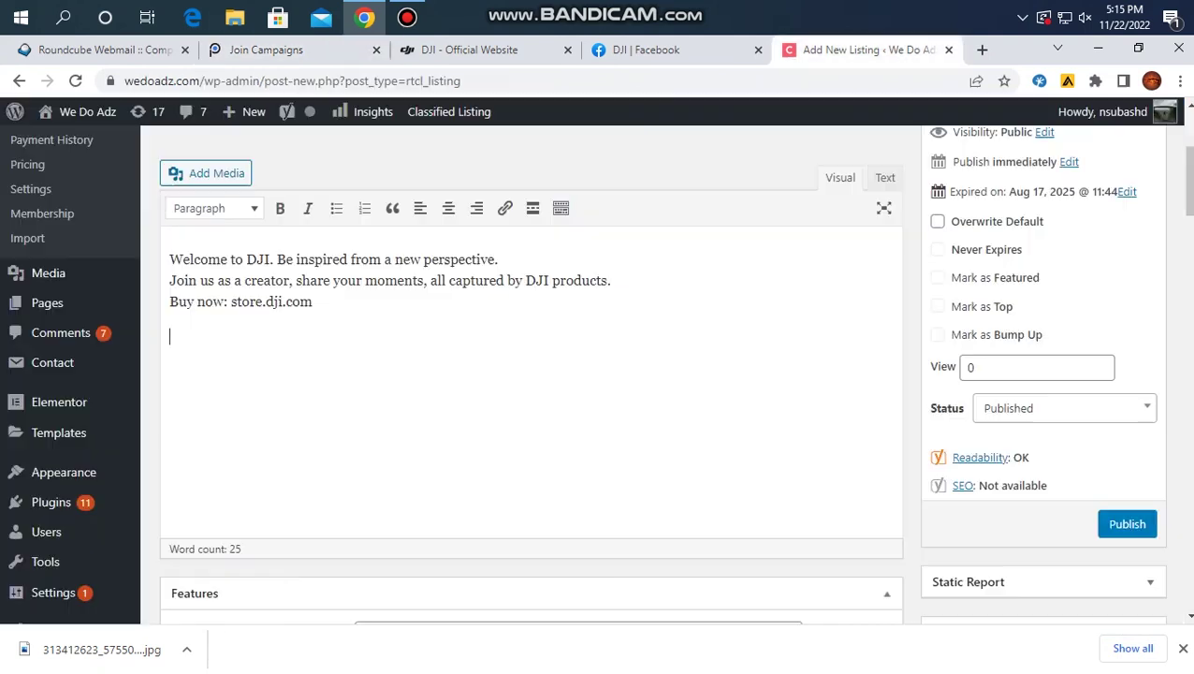
# Link the store.dji.com text to the DJI Global tracking URL and open it to test
pyautogui.moveTo(313, 301); pyautogui.dragTo(231, 301)
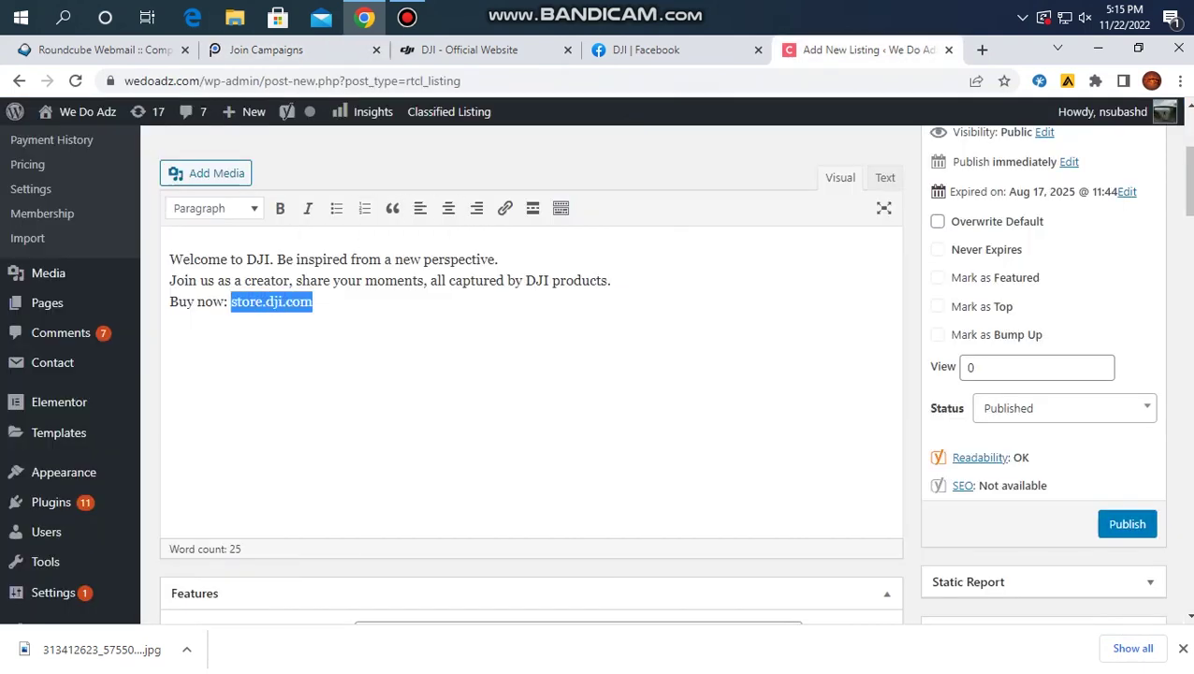
pyautogui.click(504, 208)
pyautogui.hotkey('ctrl', 'v')
pyautogui.click(509, 333)
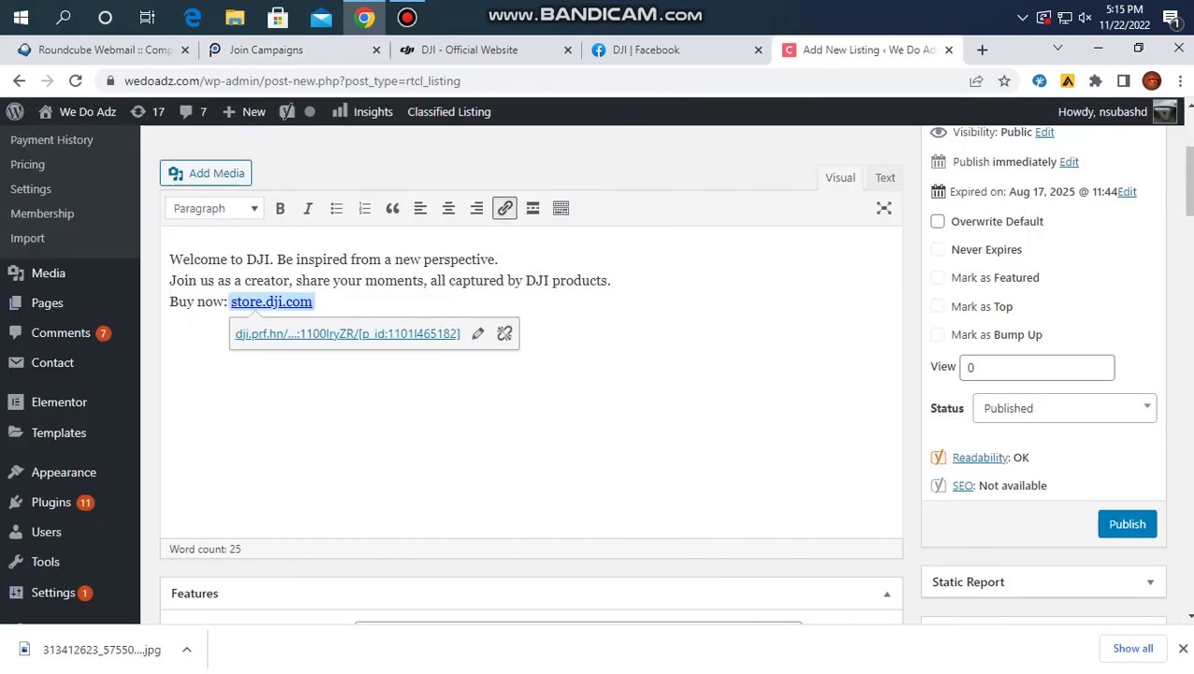
pyautogui.click(346, 333)
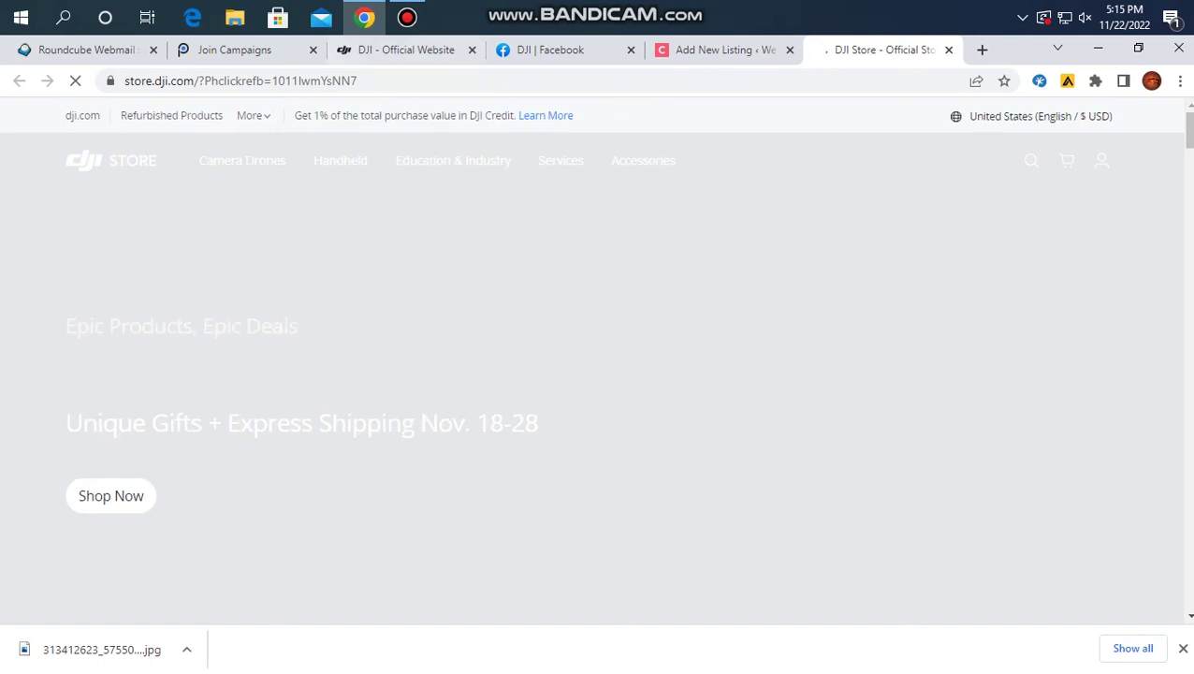
# Check the DJI Store address for the referral parameter, then close the store tab
pyautogui.click(272, 81)
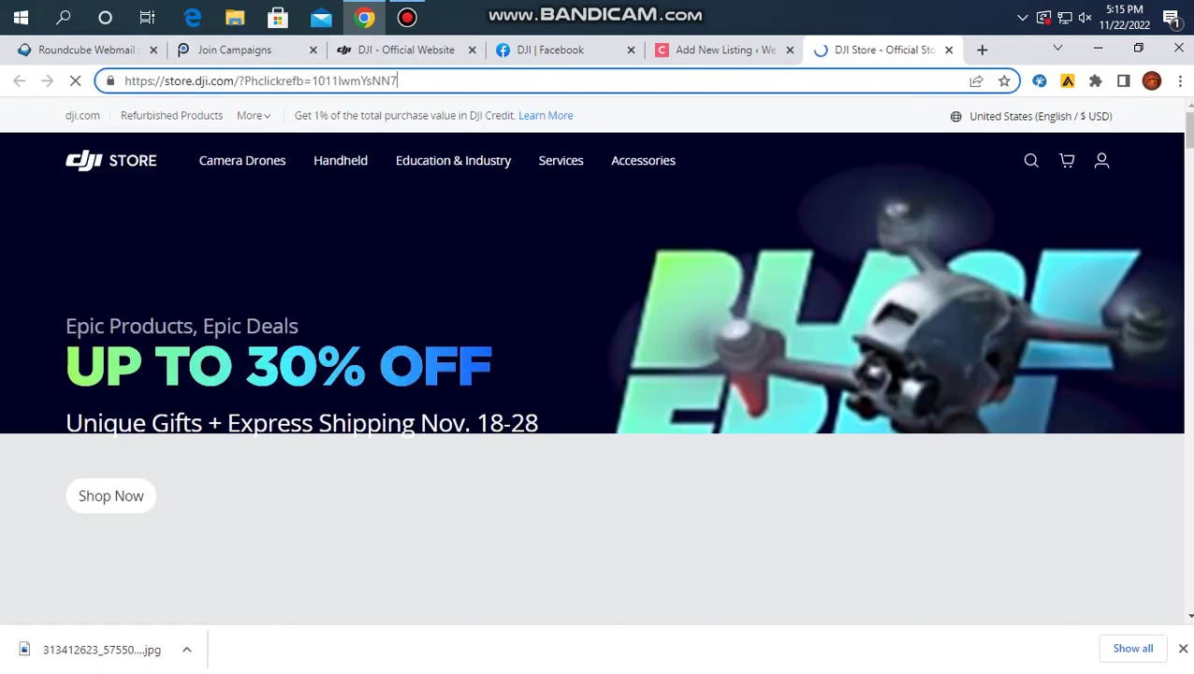
pyautogui.moveTo(396, 81); pyautogui.dragTo(125, 80)
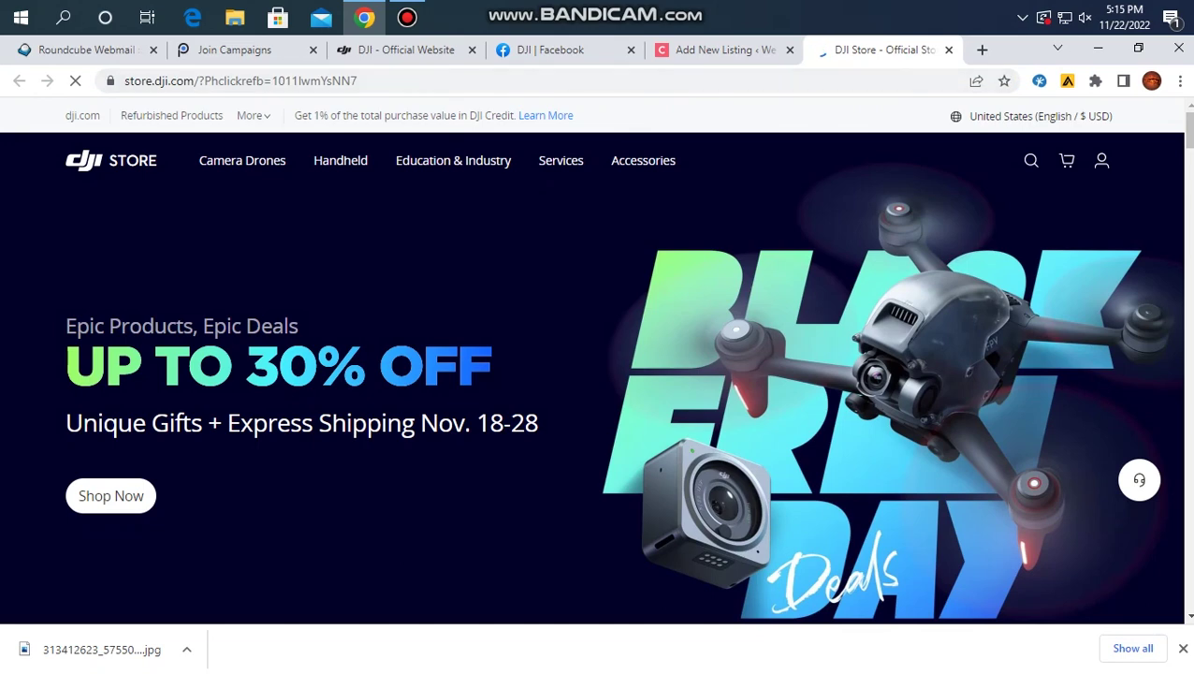
pyautogui.scroll(-6, 597, 360)
pyautogui.scroll(5, 596, 360)
pyautogui.click(949, 49)
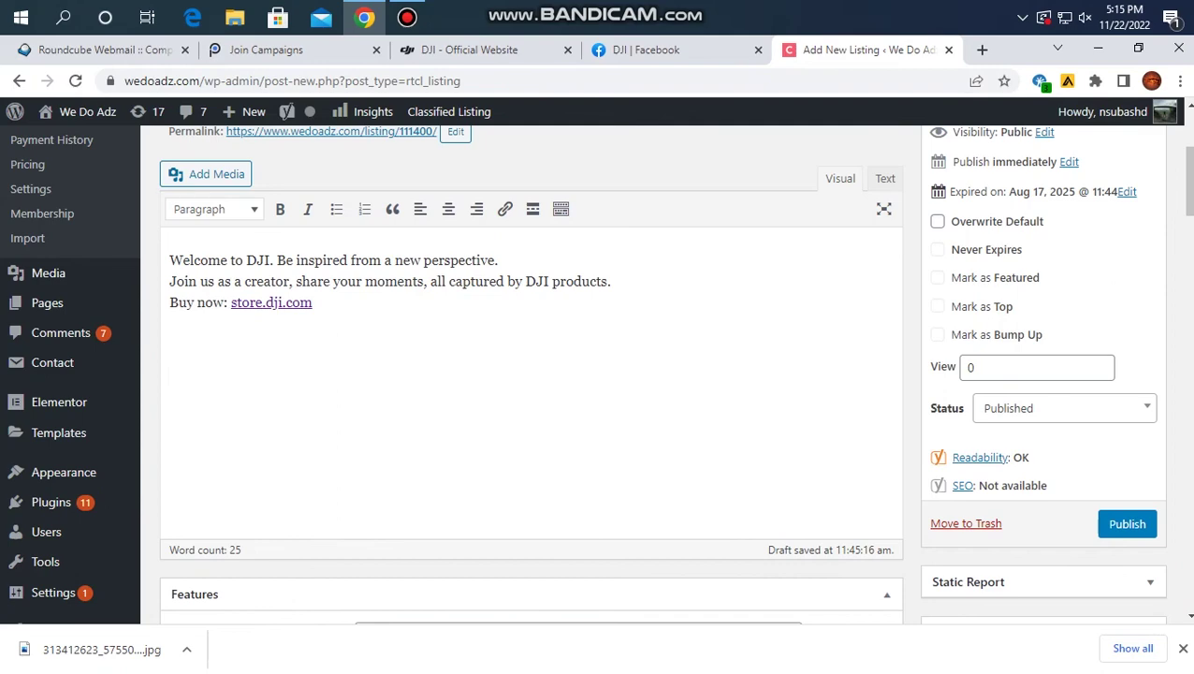
# Review the listing draft, select 'DJI' in the description, and go back to the Partnerize tracking link page
pyautogui.scroll(3, 597, 374)
pyautogui.click(206, 271)
pyautogui.scroll(-15, 530, 375)
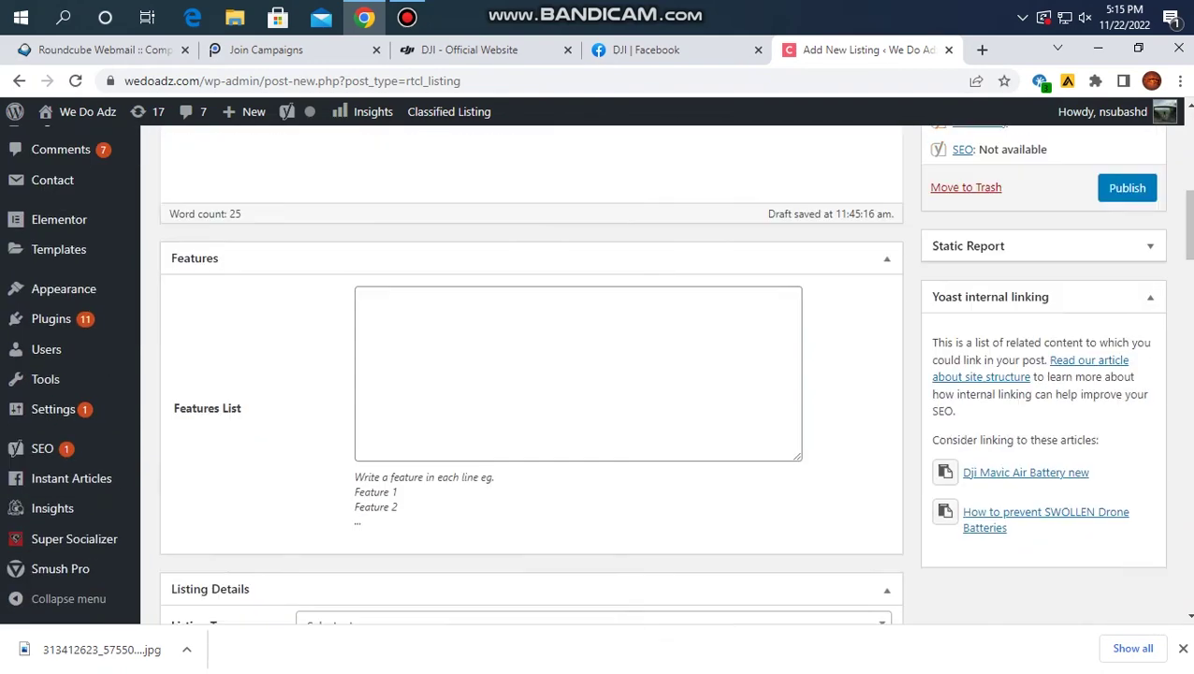
pyautogui.scroll(2, 530, 374)
pyautogui.scroll(-3, 531, 375)
pyautogui.scroll(-8, 531, 374)
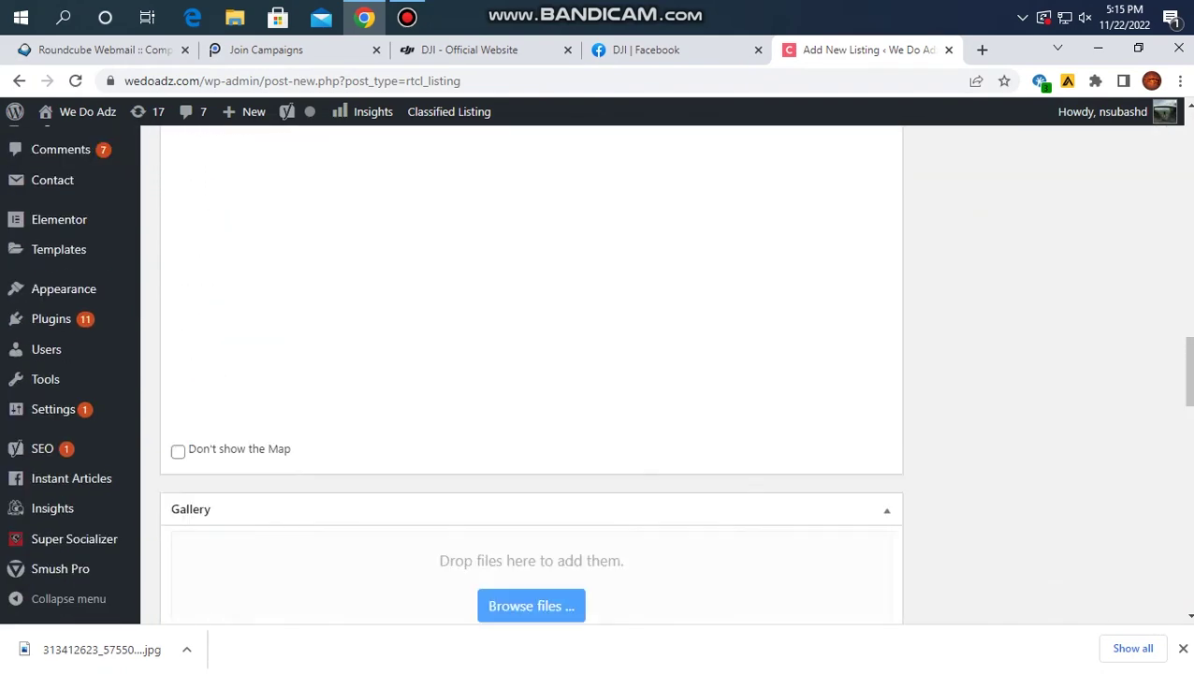
pyautogui.scroll(7, 531, 374)
pyautogui.scroll(10, 530, 374)
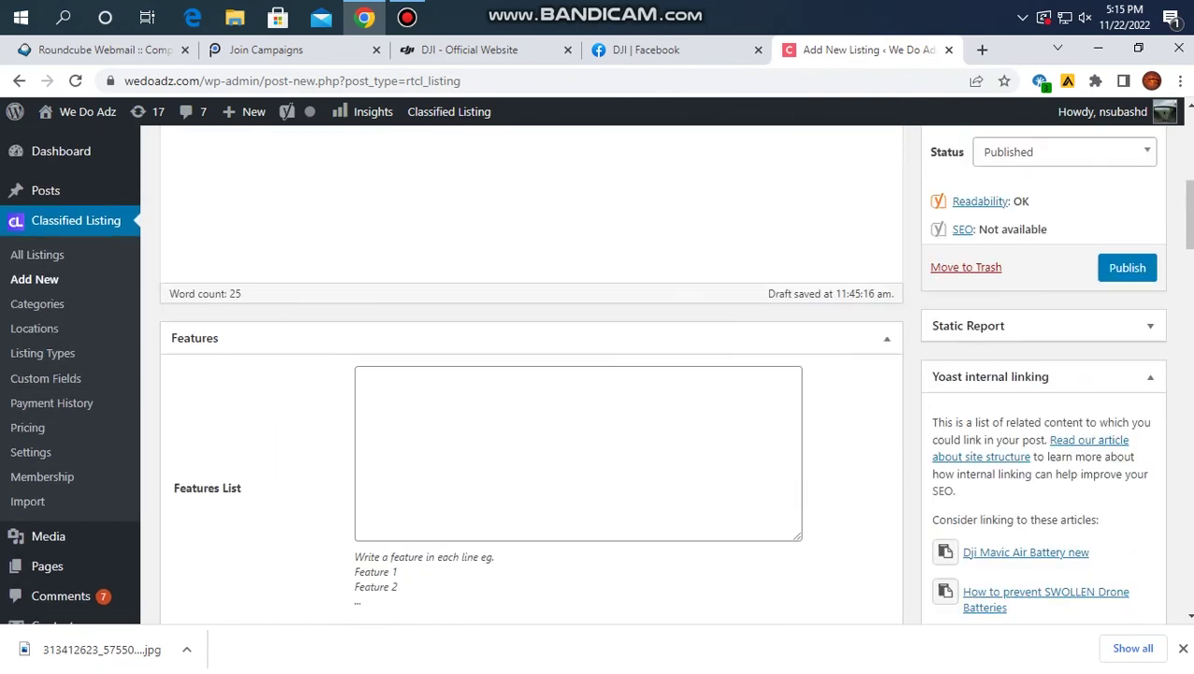
pyautogui.scroll(-2, 531, 374)
pyautogui.doubleClick(269, 260)
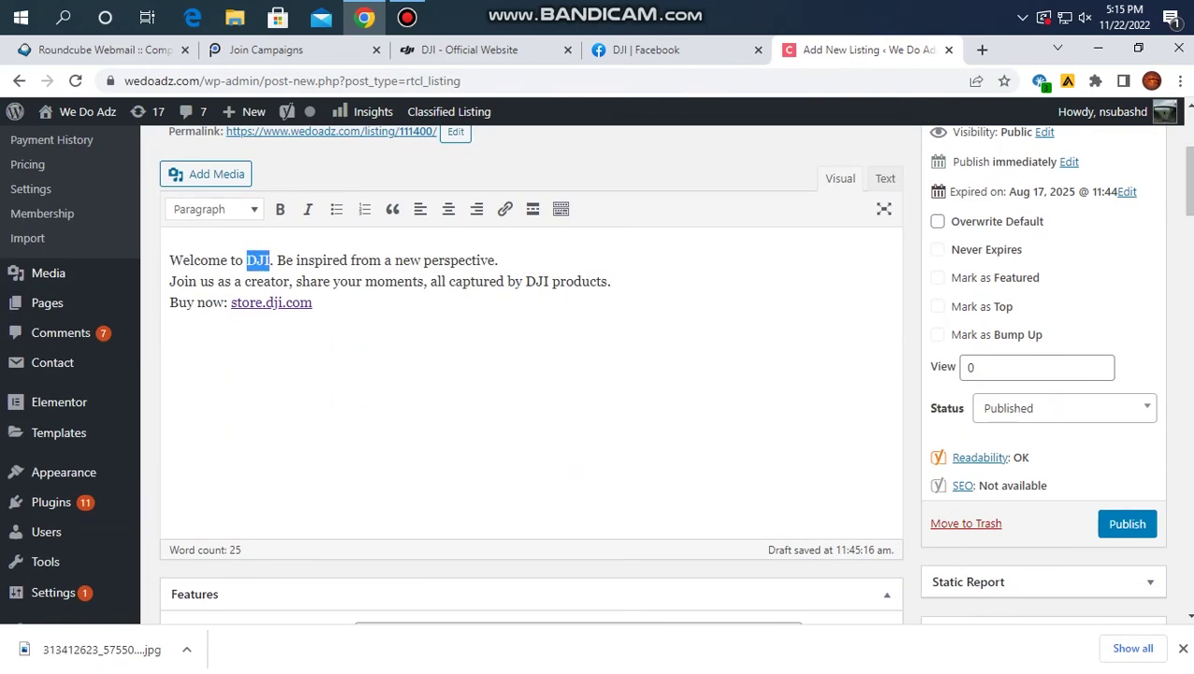
pyautogui.scroll(3, 271, 260)
pyautogui.hotkey('ctrl', '2')
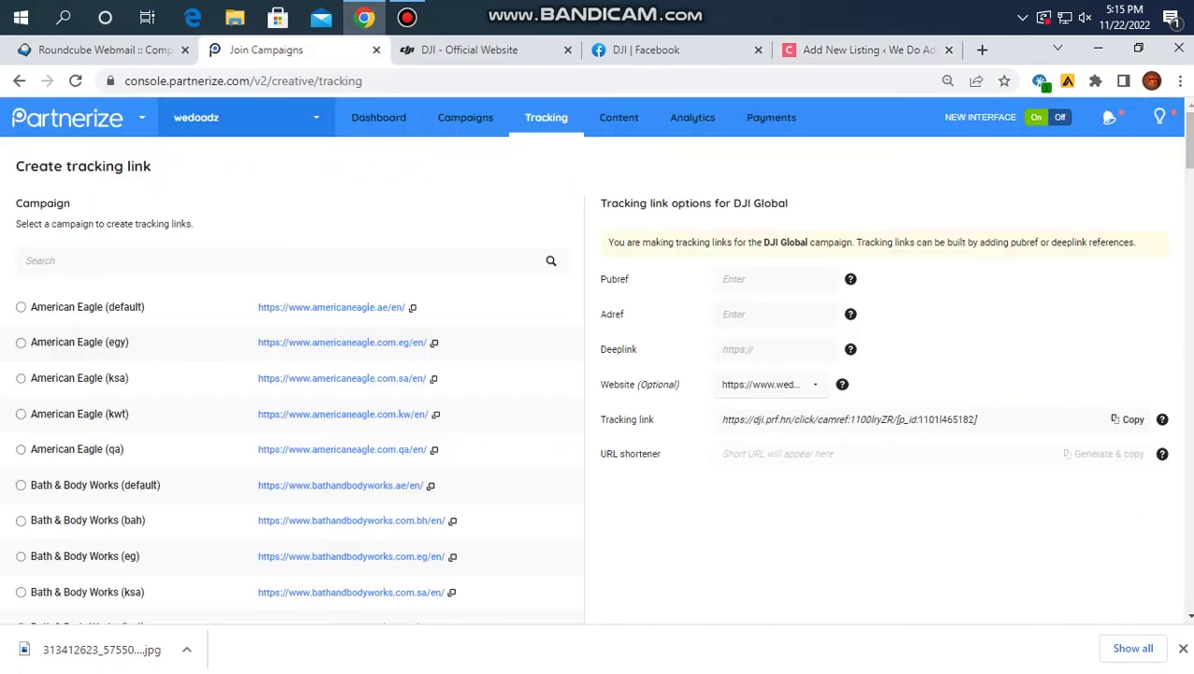